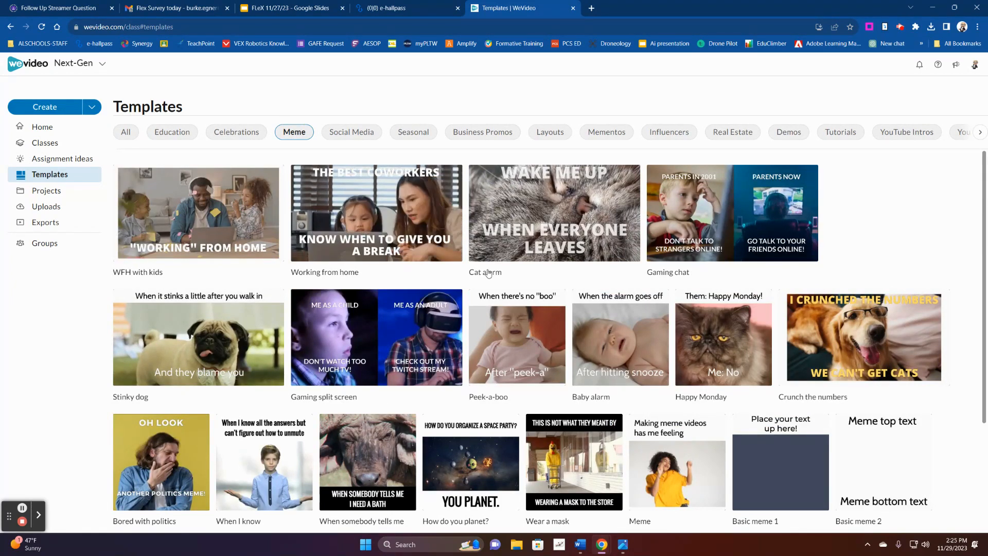
Step: Open the "WFH with kids" meme template in the video editor
left_click(162, 222)
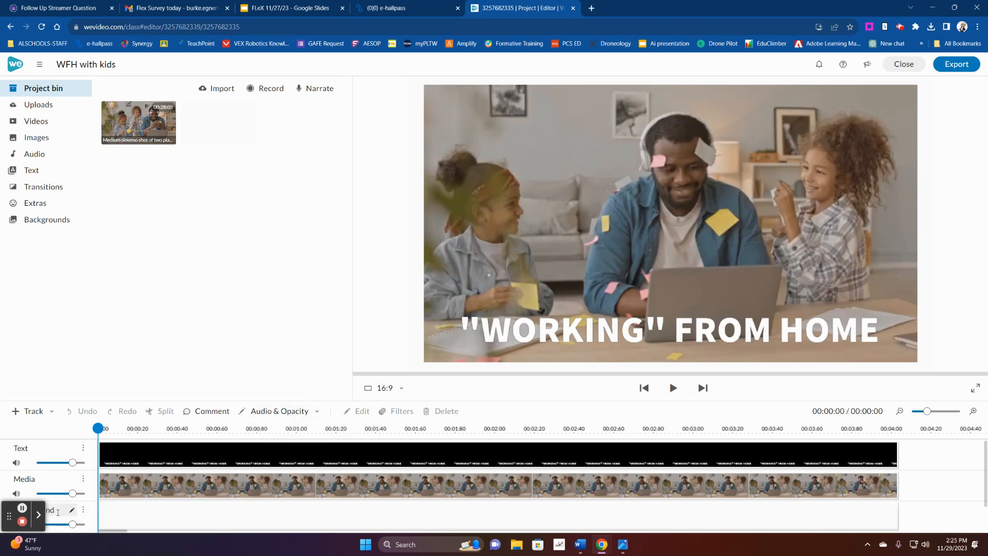
left_click(22, 522)
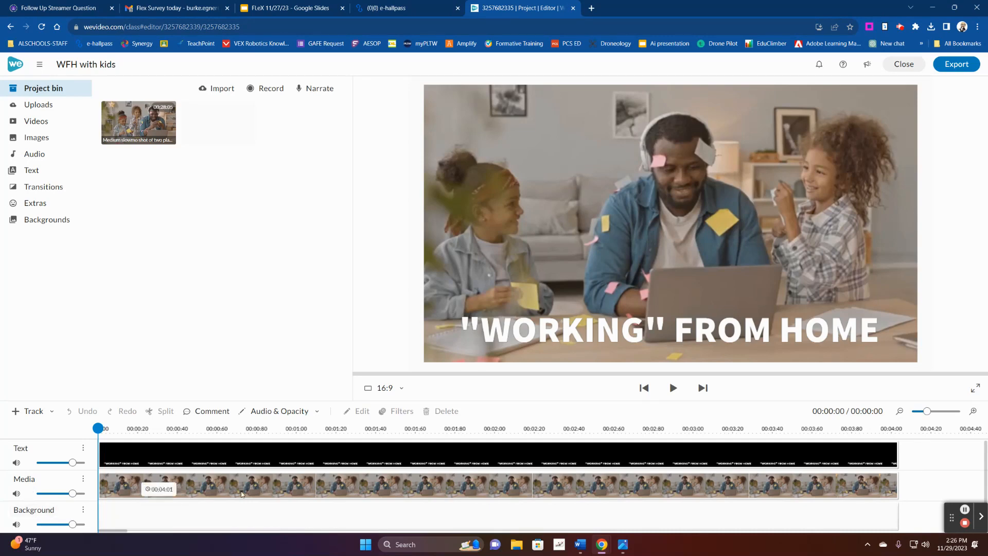
Step: Play the template video from the start, and delete its clip from the Media track
left_click(439, 487)
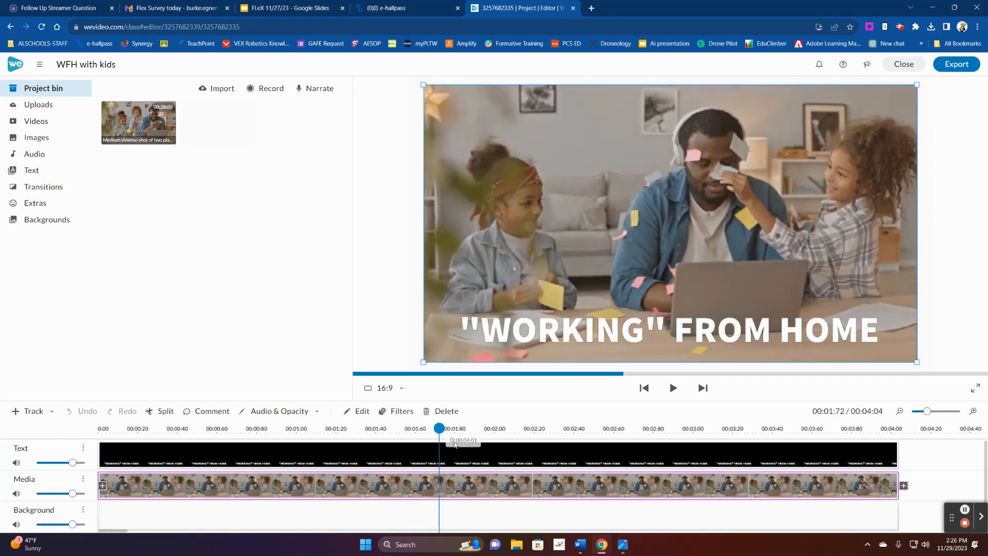
left_click_drag(439, 428, 95, 430)
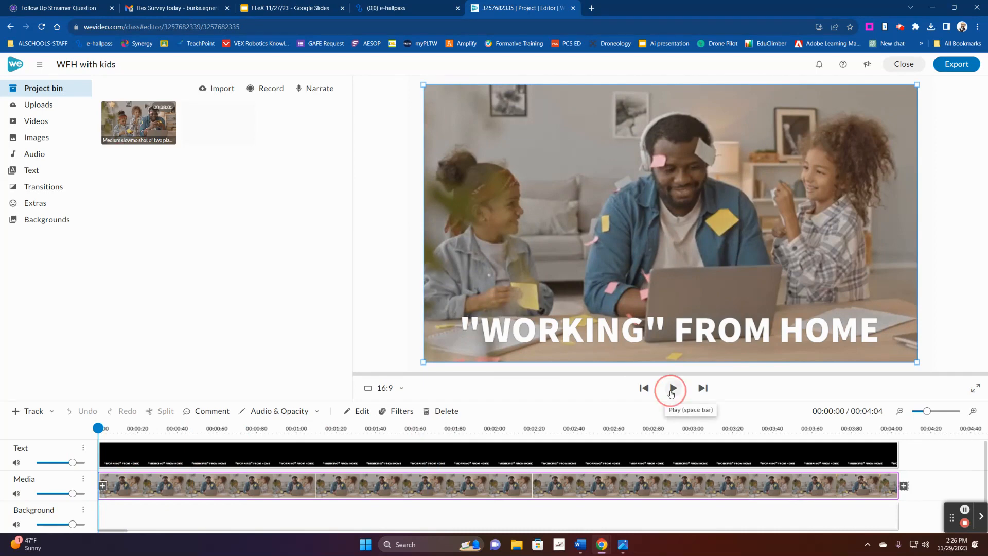
left_click(671, 390)
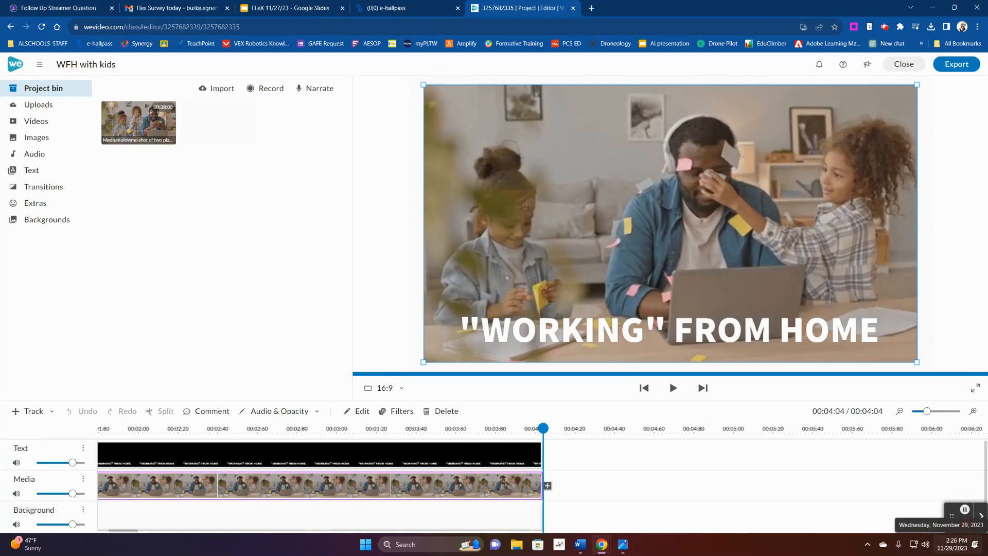
key("Delete")
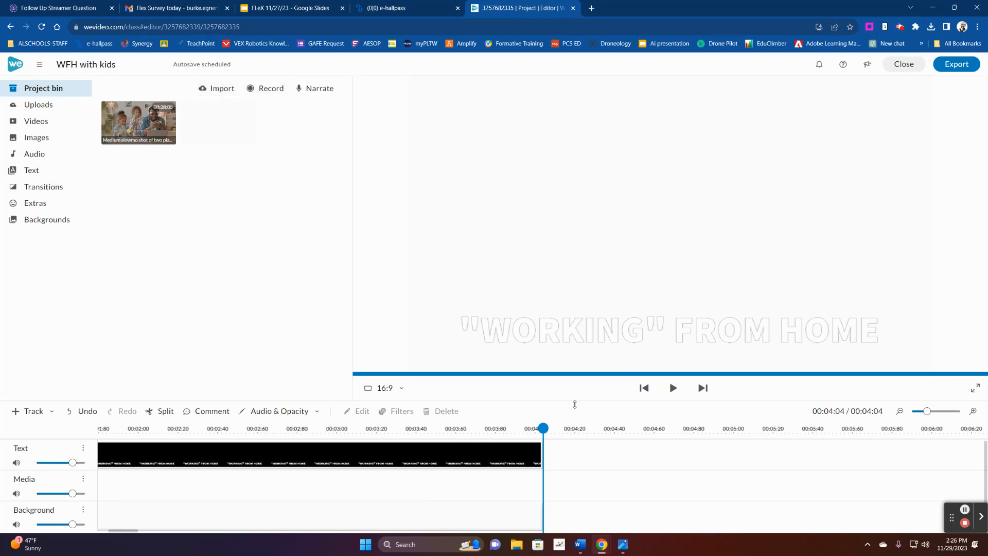
Step: Switch to the Google Images window and examine the "kevin bacon dancing footloose" results and the saving options for the previewed picture
mouse_move(602, 544)
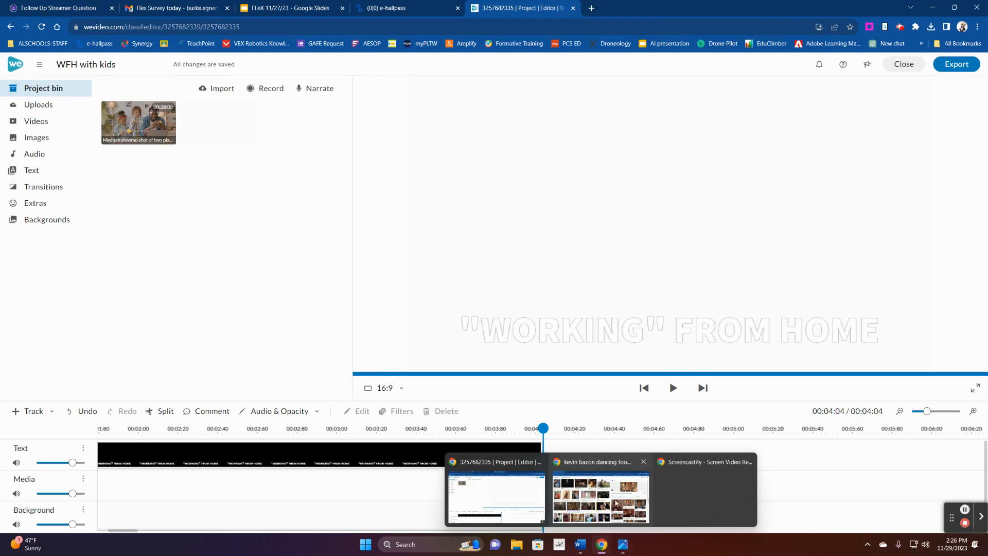
left_click(616, 502)
scroll(254, 233, "up", 8)
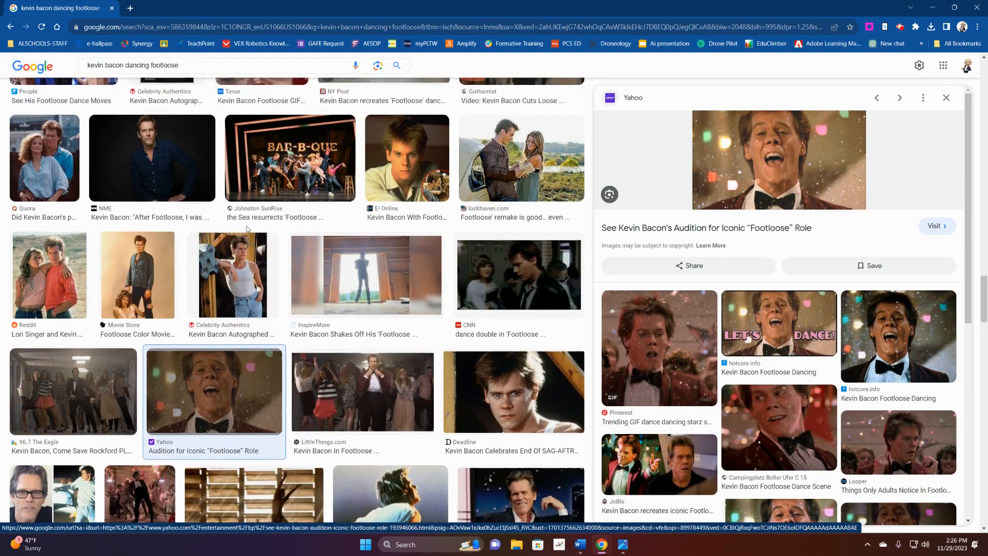
scroll(254, 233, "up", 8)
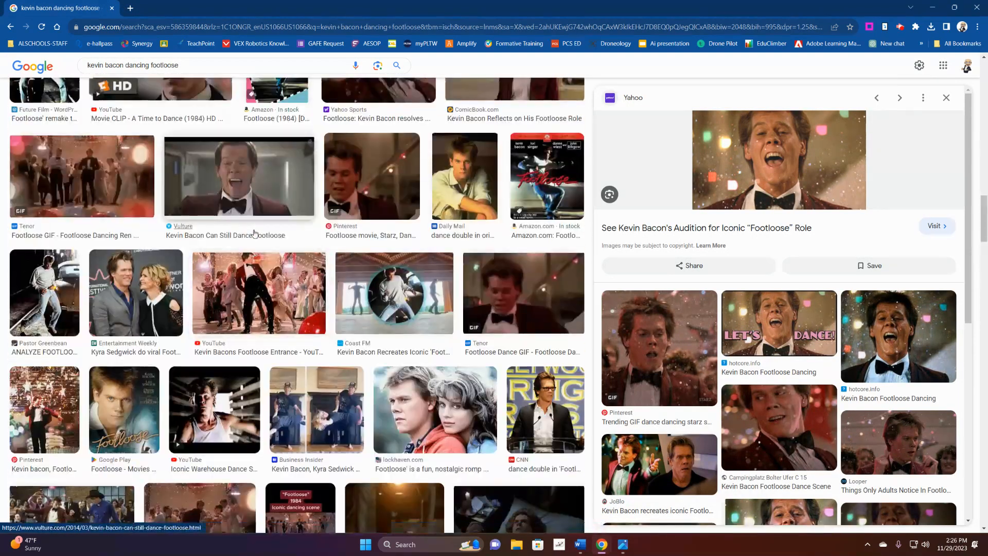
scroll(313, 253, "up", 10)
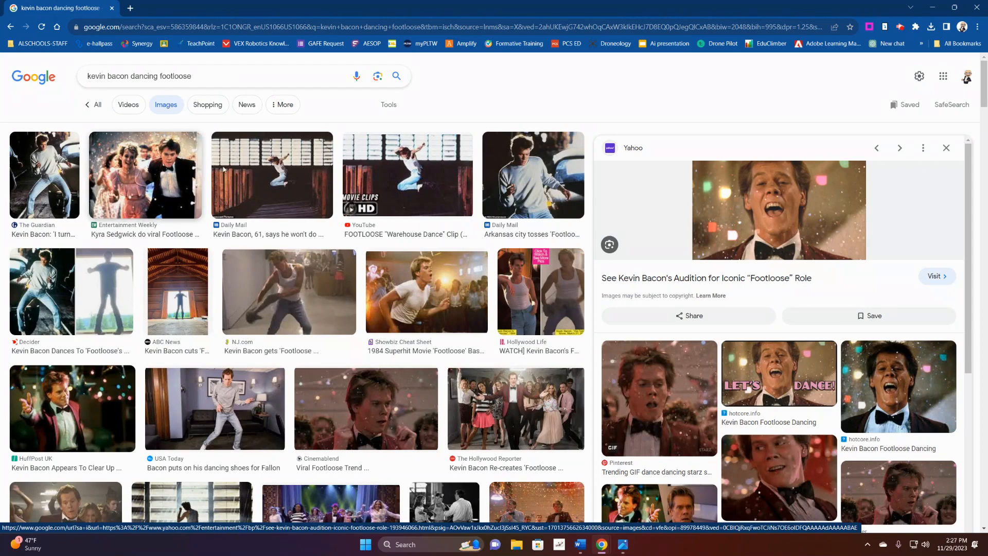
scroll(184, 131, "down", 15)
scroll(496, 313, "down", 6)
scroll(267, 324, "down", 3)
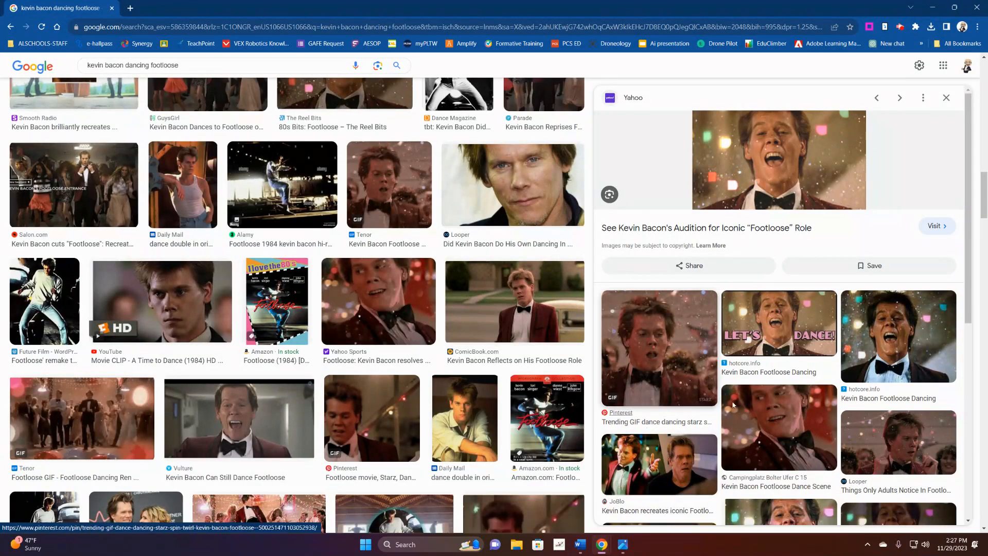
right_click(787, 157)
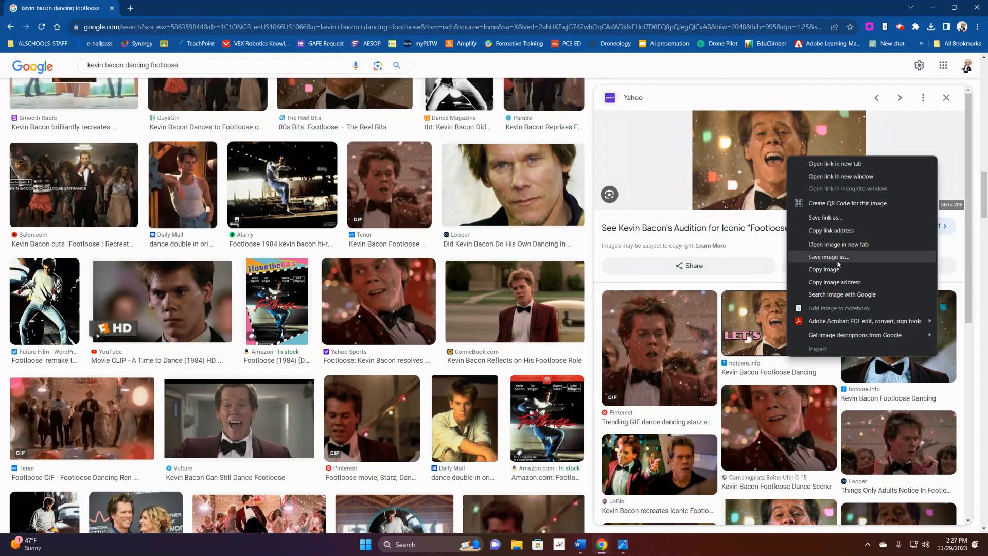
left_click(933, 7)
left_click(933, 6)
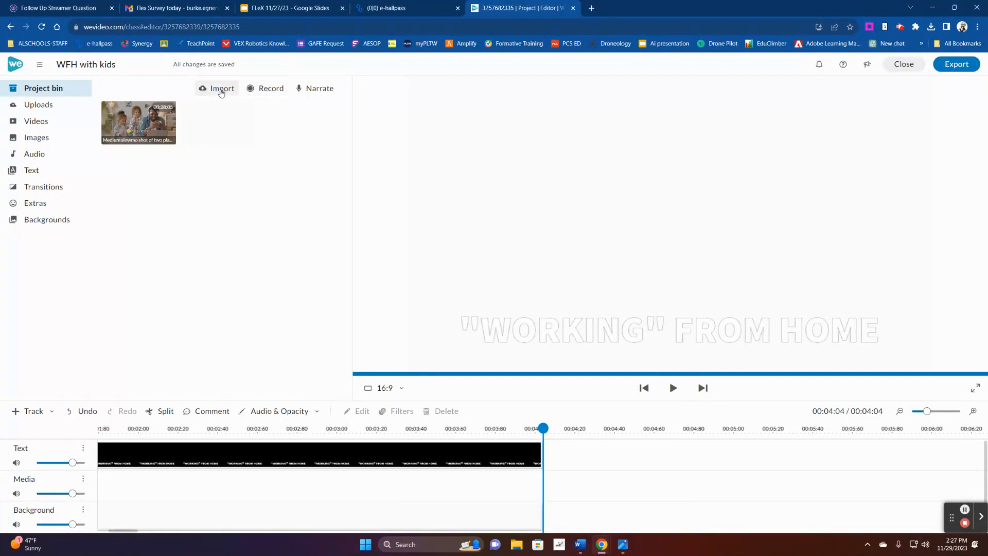
Step: Import the footloose4 image from Downloads into the uploads and place it at the start of the Media track
left_click(34, 105)
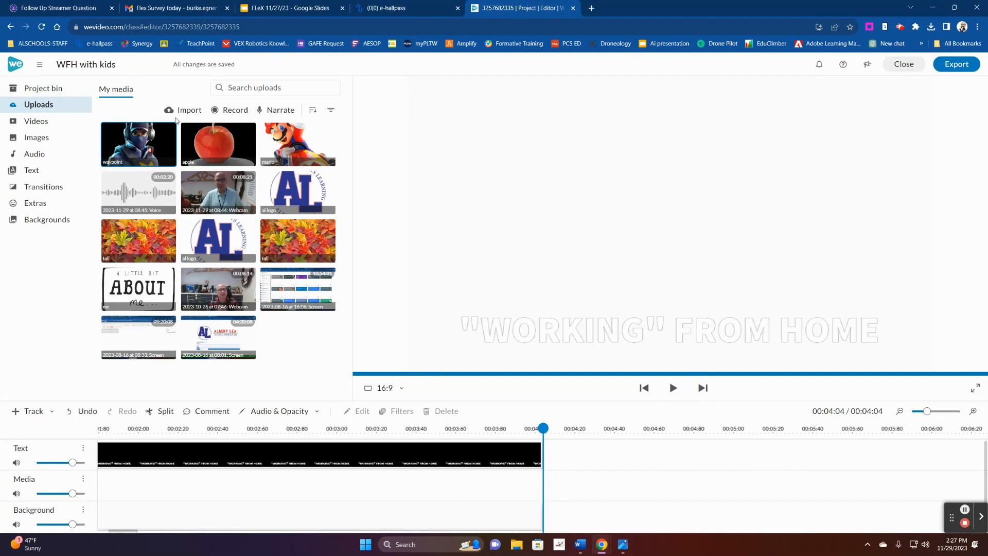
left_click(185, 110)
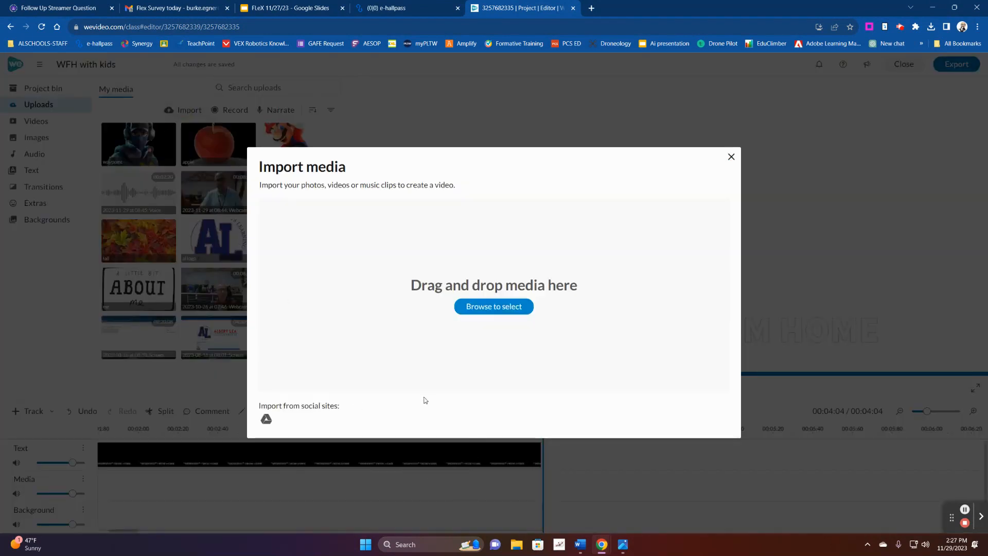
left_click(502, 306)
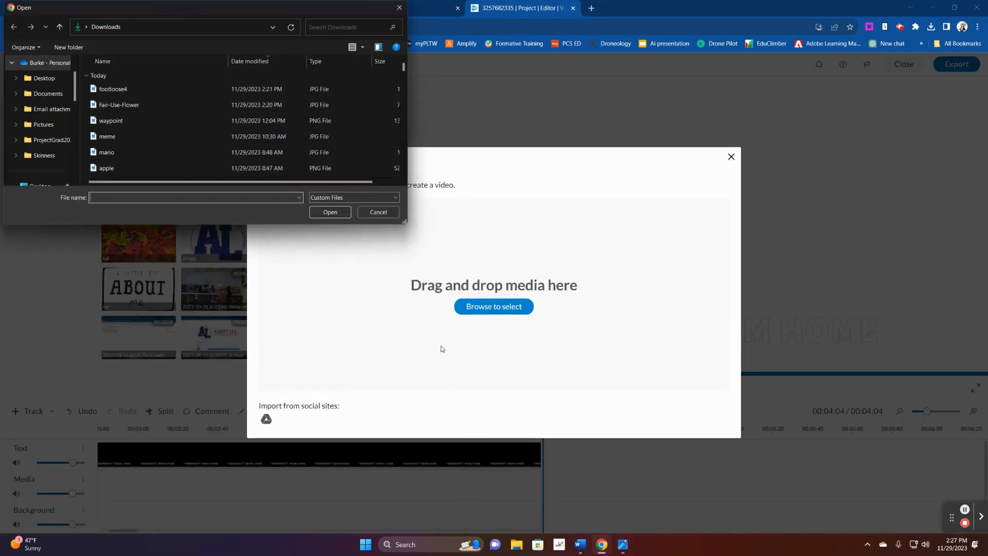
left_click(122, 90)
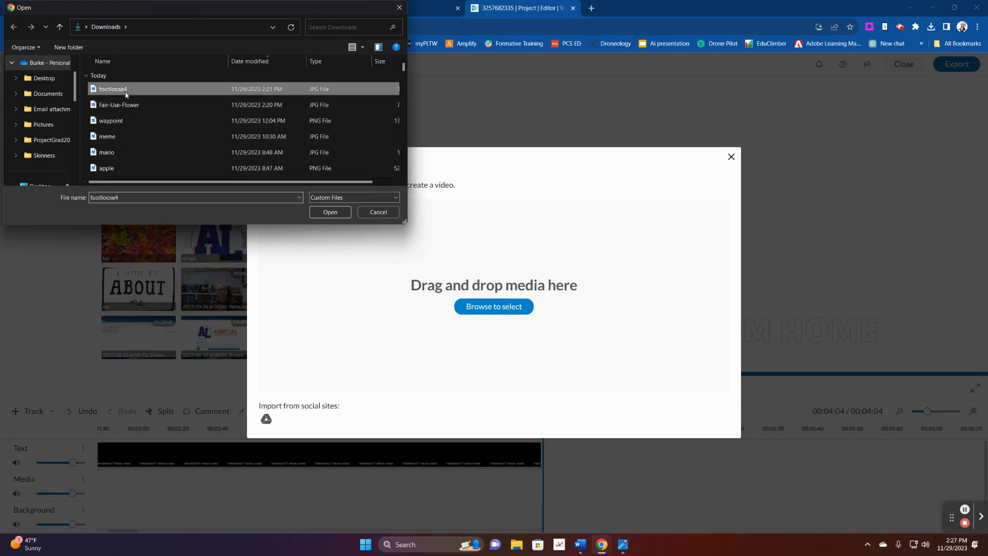
left_click(330, 212)
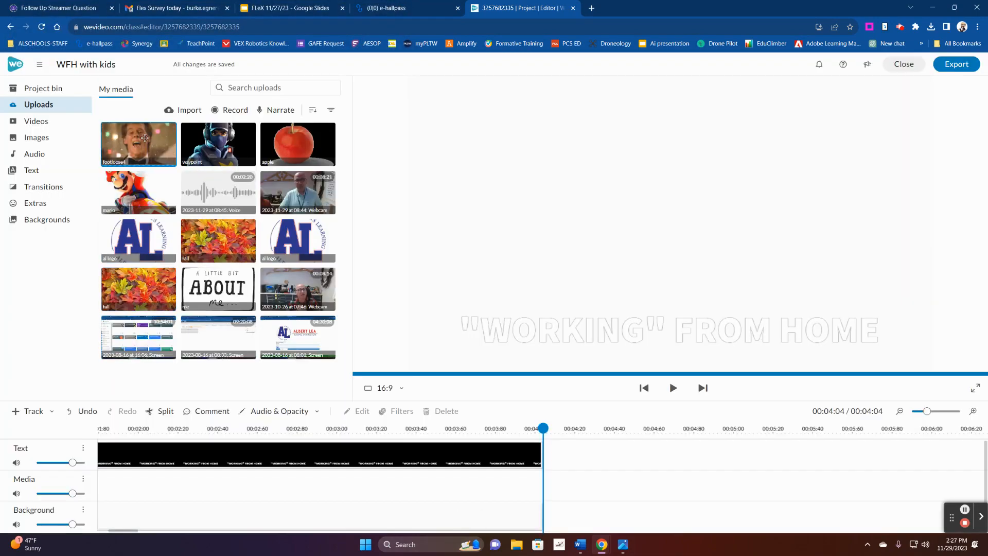
left_click_drag(146, 139, 115, 478)
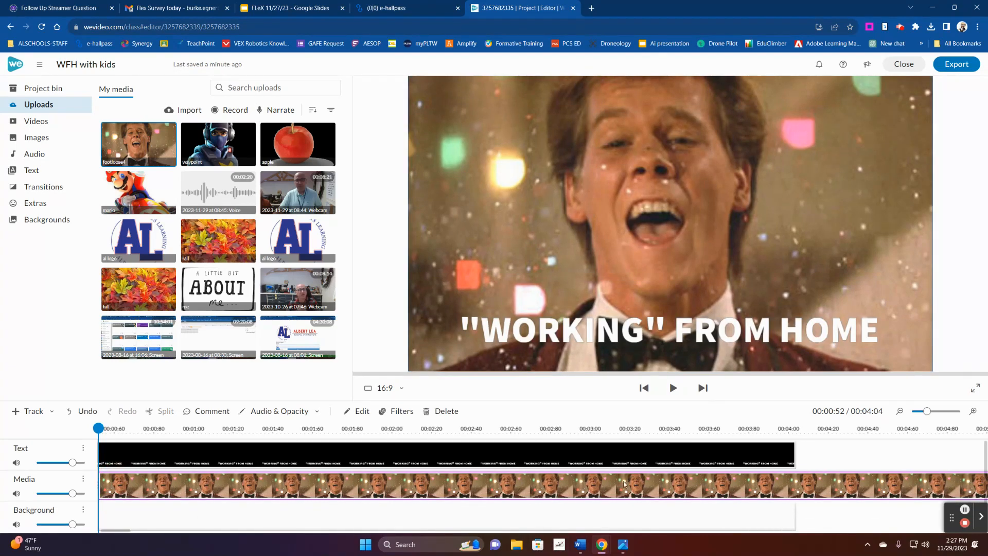
Step: Replace the caption text on the Text track with "How I feel when I open the email saying C"
double_click(139, 456)
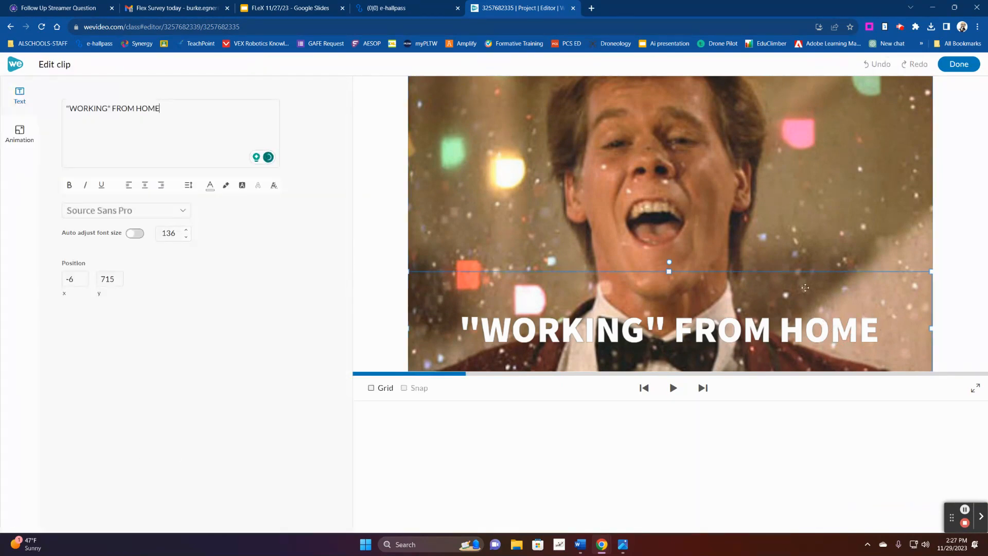
left_click_drag(190, 115, 40, 115)
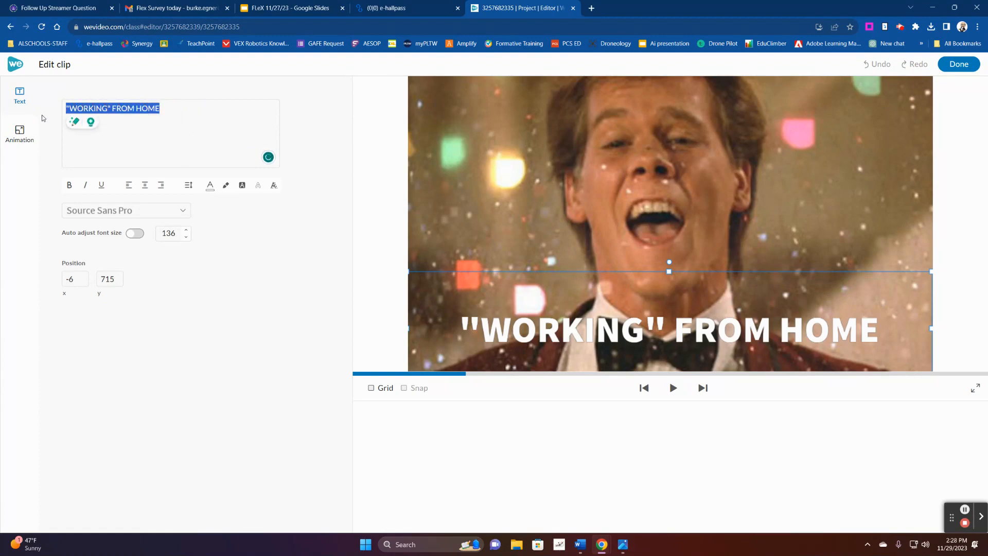
type("H")
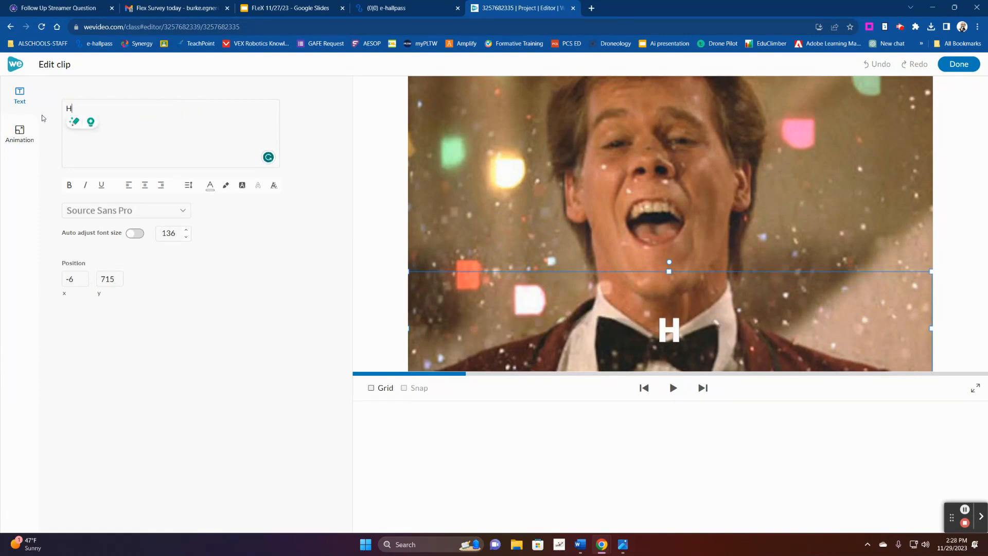
type("ow I ")
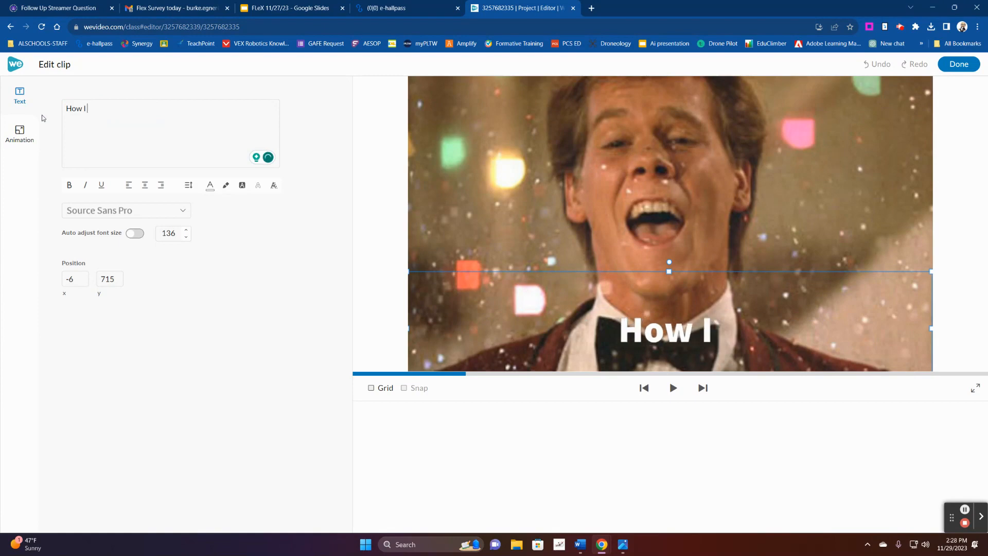
type("feel when")
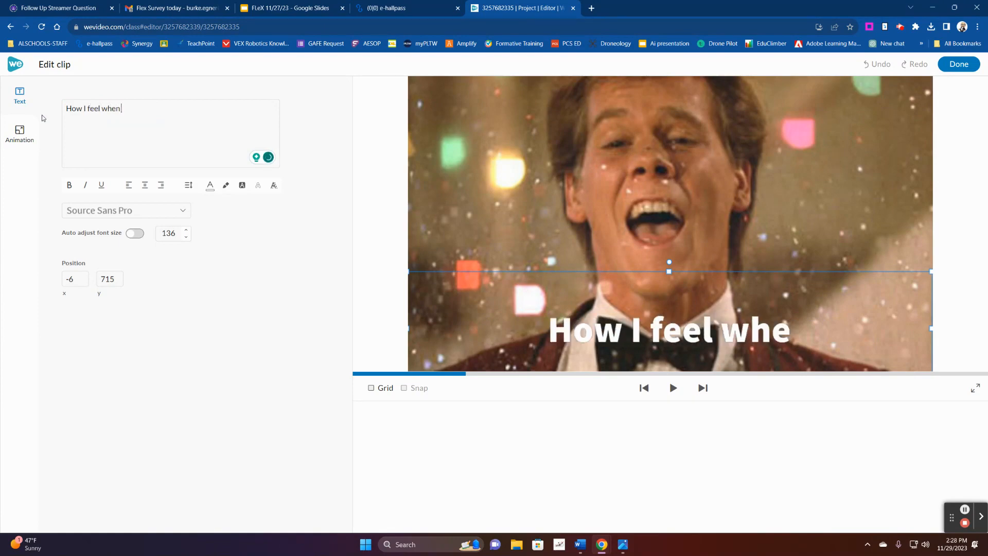
type(" I open the e")
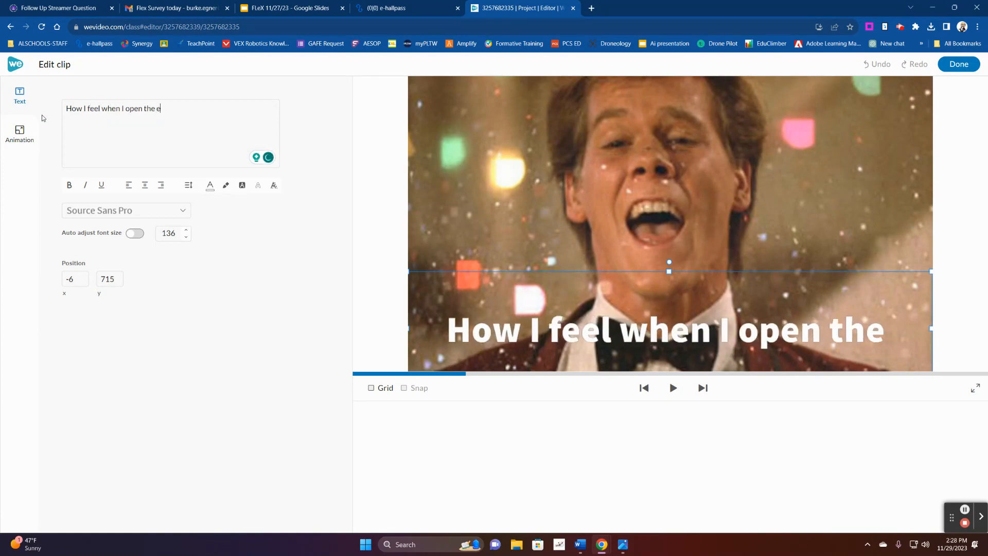
type("mail sayin")
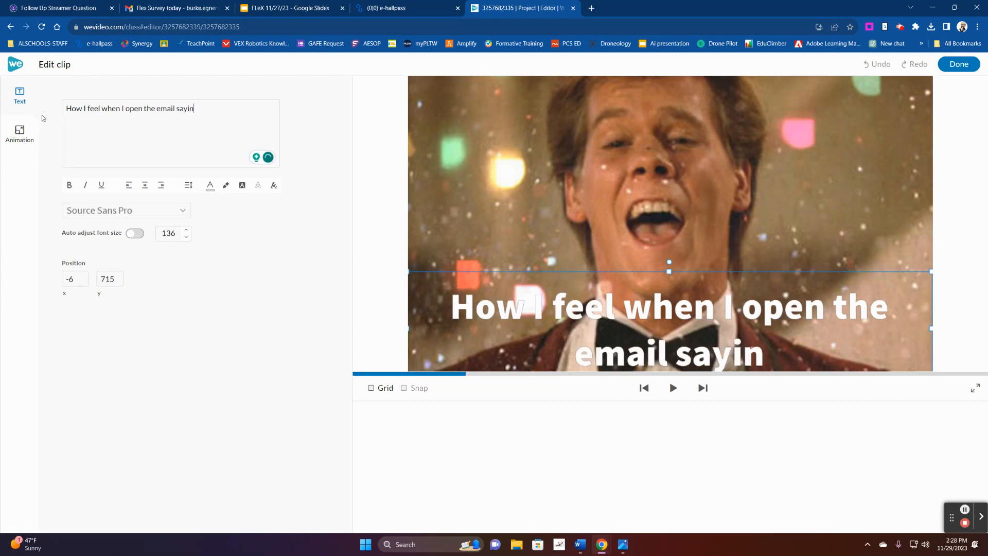
type("g C")
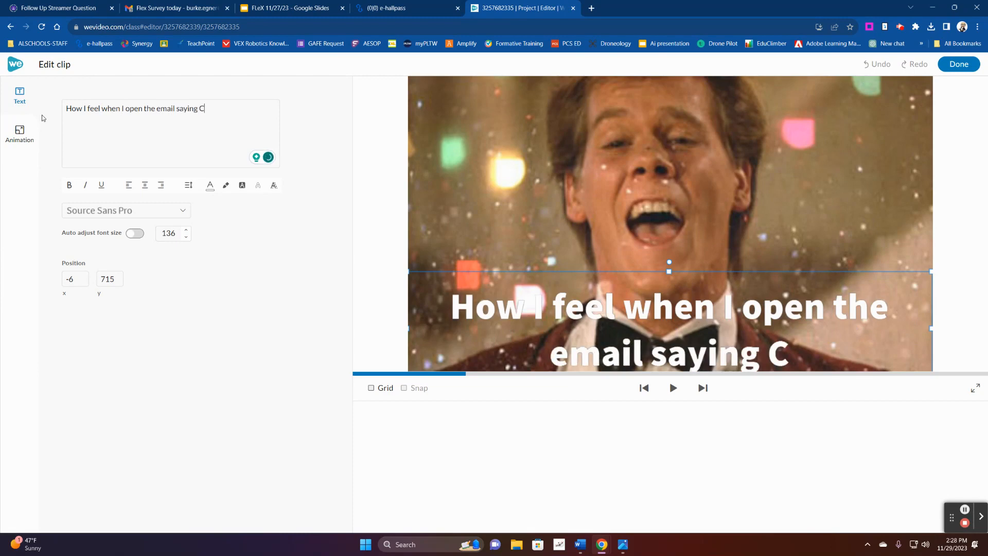
Step: Rewrite the caption's ending so that it reads "How I feel when I know Chicken Nuggets are in the cafe"
key("BackSpace")
key("BackSpace")
key("BackSpace")
key("BackSpace")
key("BackSpace")
key("BackSpace")
key("BackSpace")
key("BackSpace")
key("BackSpace")
key("BackSpace")
key("BackSpace")
key("BackSpace")
key("BackSpace")
key("BackSpace")
key("BackSpace")
key("BackSpace")
key("BackSpace")
key("BackSpace")
key("BackSpace")
key("BackSpace")
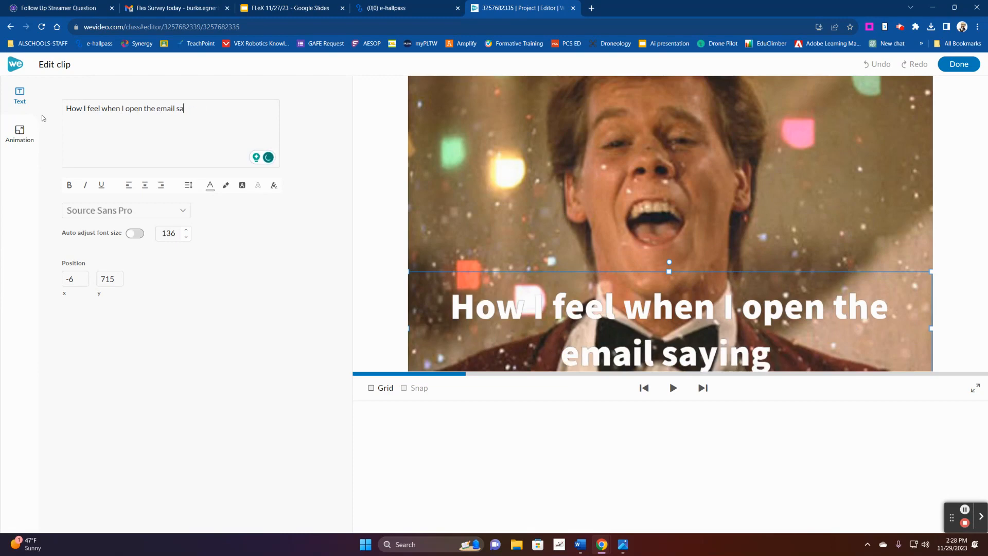
key("BackSpace")
key("BackSpace")
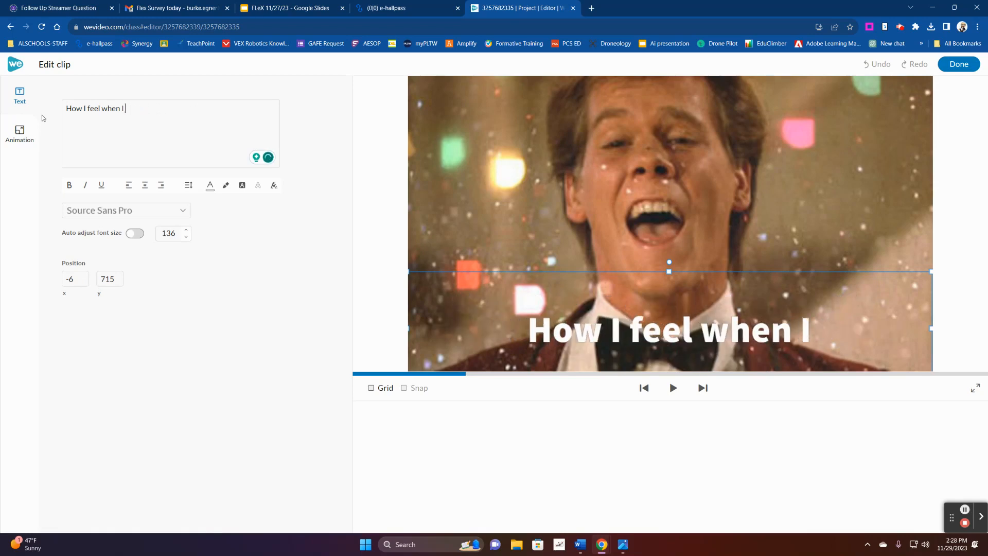
type("know Chic")
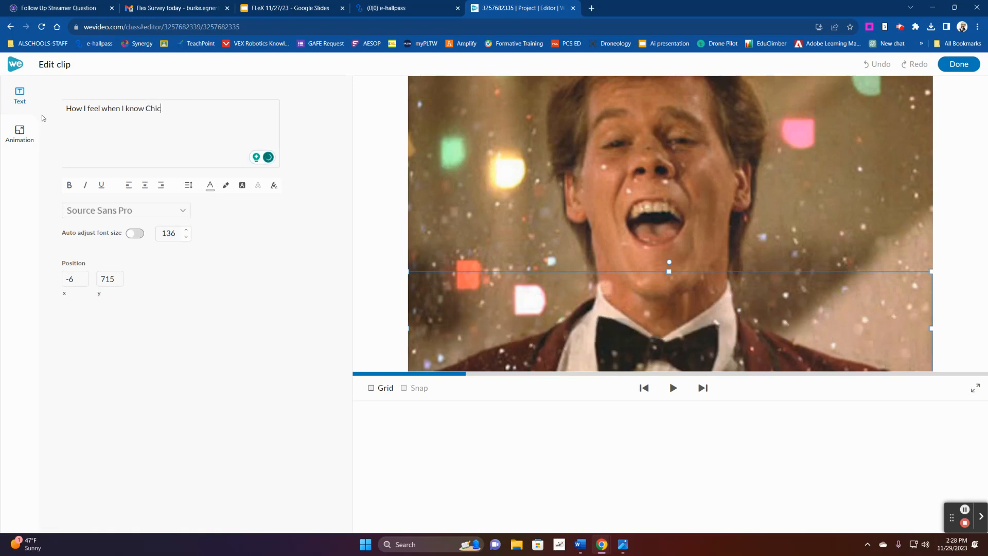
type("ken Nuggets ")
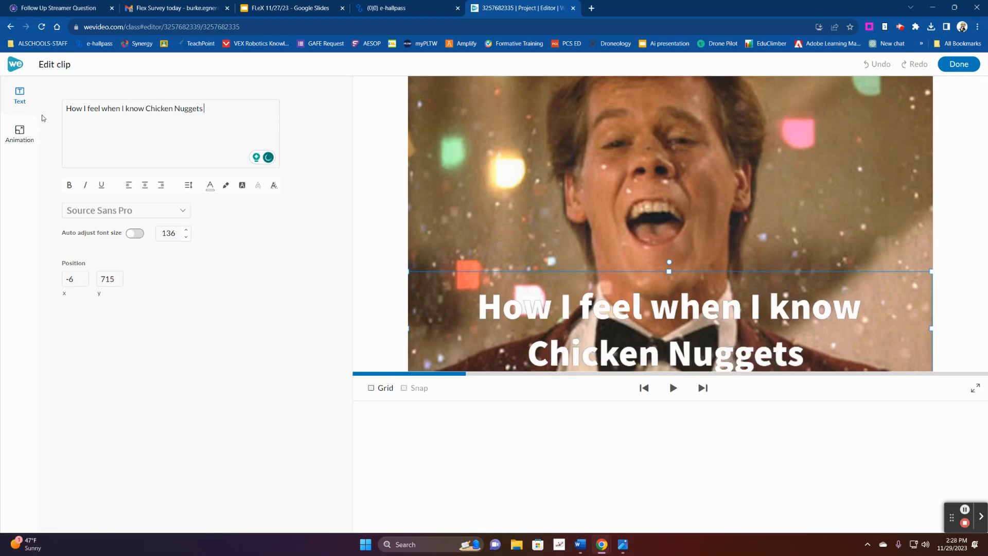
type("are in the cafe")
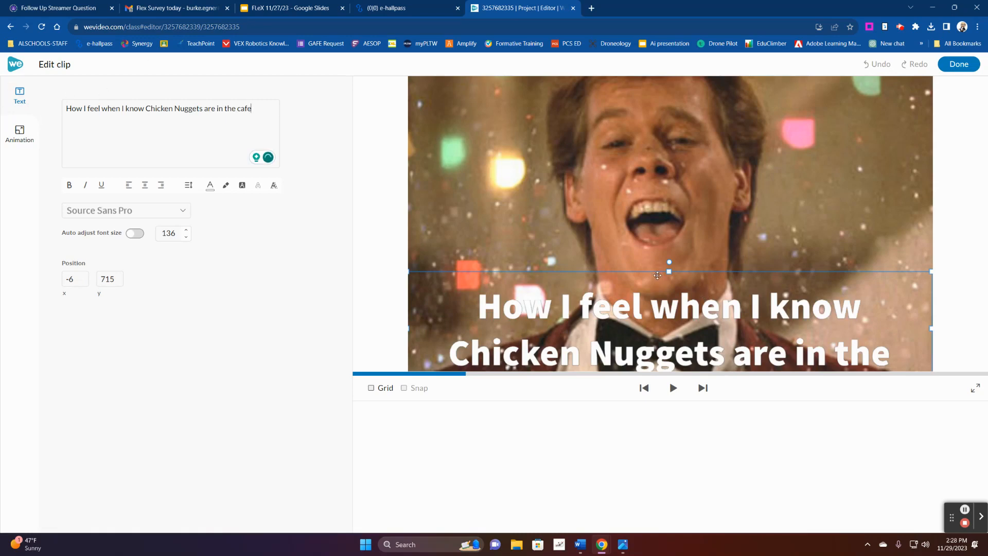
Step: Move the caption up to about x -10, y 528 and reduce its font size to 116
left_click_drag(657, 271, 656, 220)
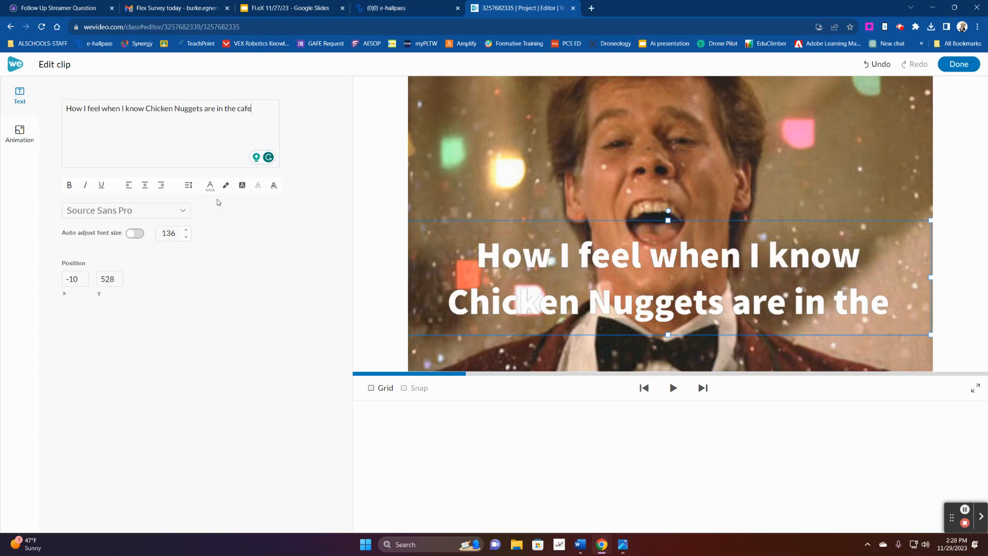
left_click(186, 239)
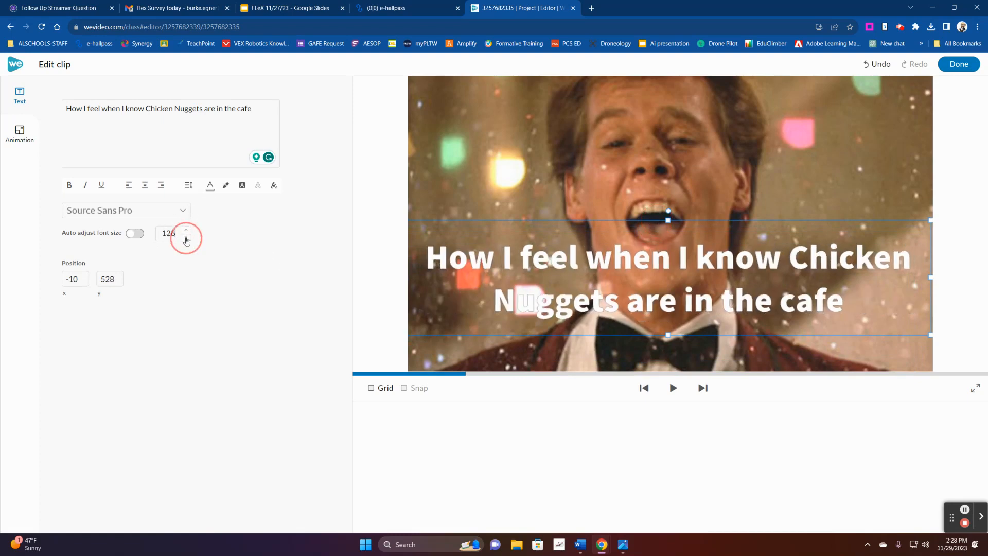
double_click(187, 238)
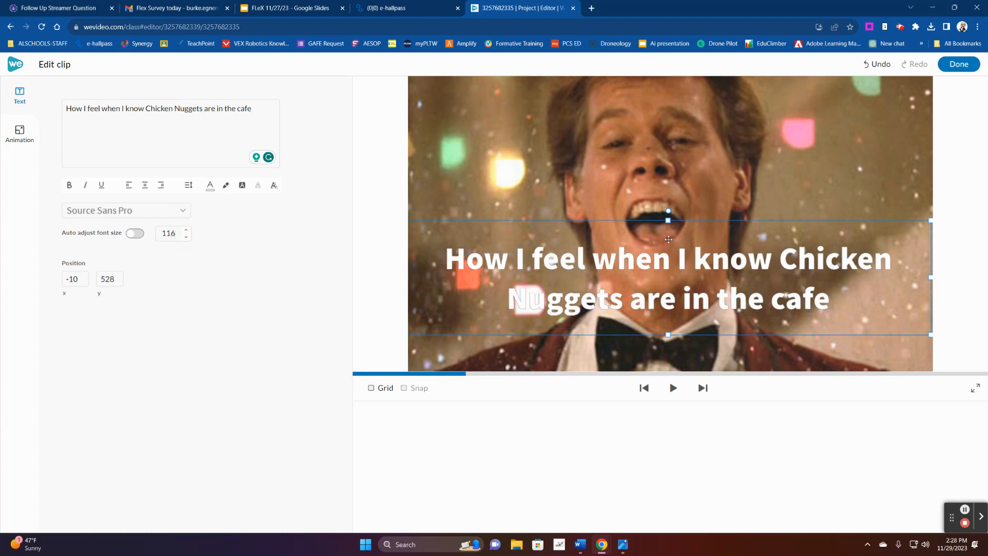
Step: Move the caption down to about x -11, y 644 and set its font to Bowlby One
left_click_drag(700, 219, 700, 252)
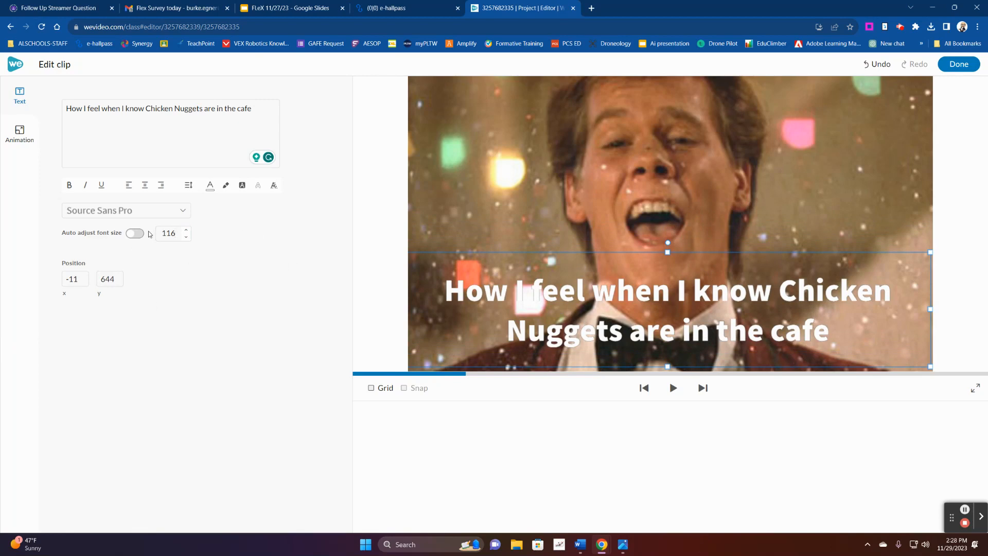
left_click(182, 211)
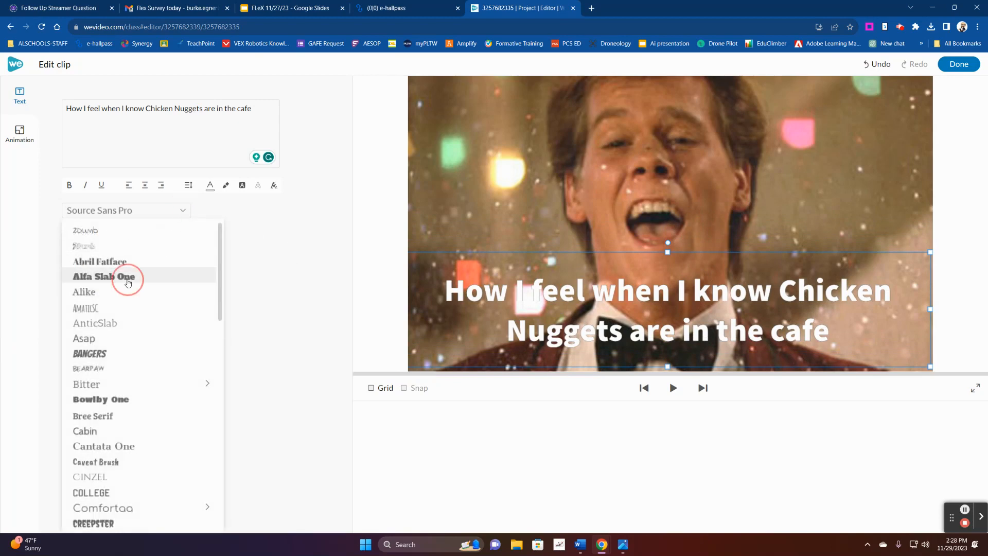
left_click(127, 276)
left_click(178, 211)
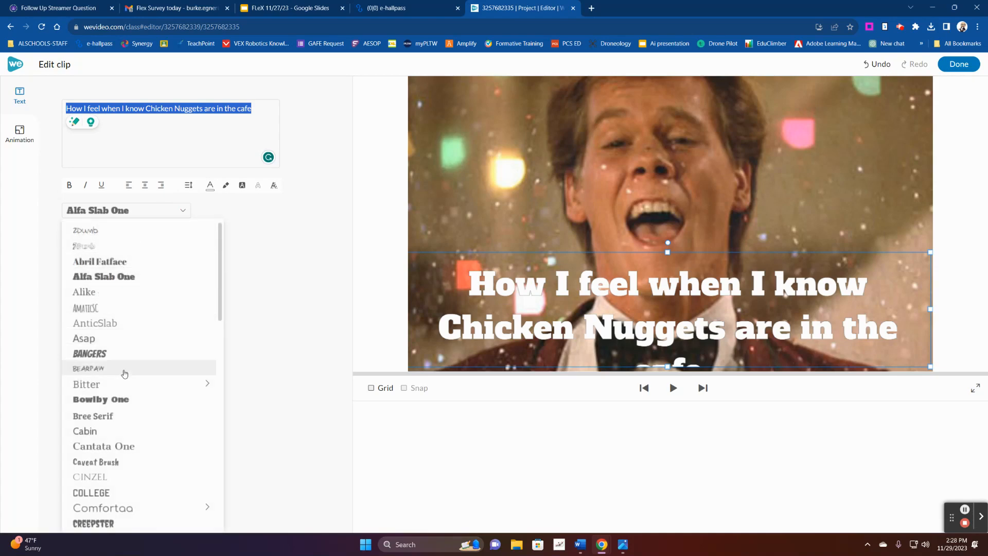
left_click(121, 400)
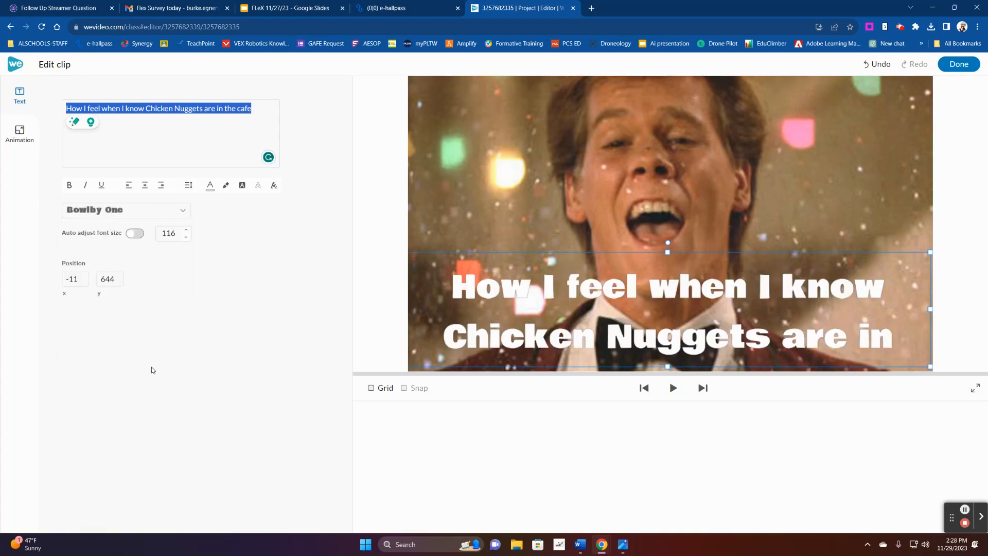
Step: Try a bright green background behind the caption text and remove it again
left_click(242, 185)
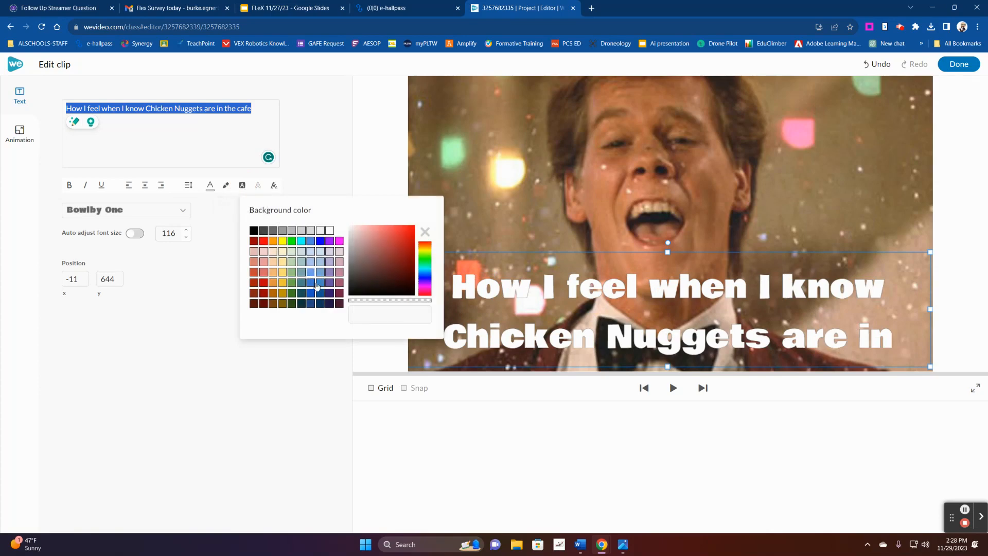
left_click(292, 240)
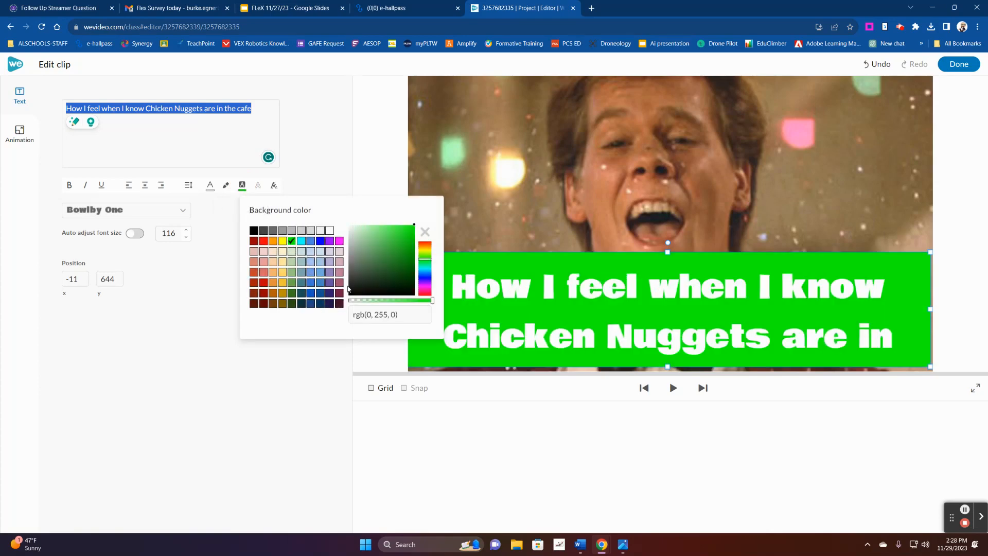
left_click(425, 232)
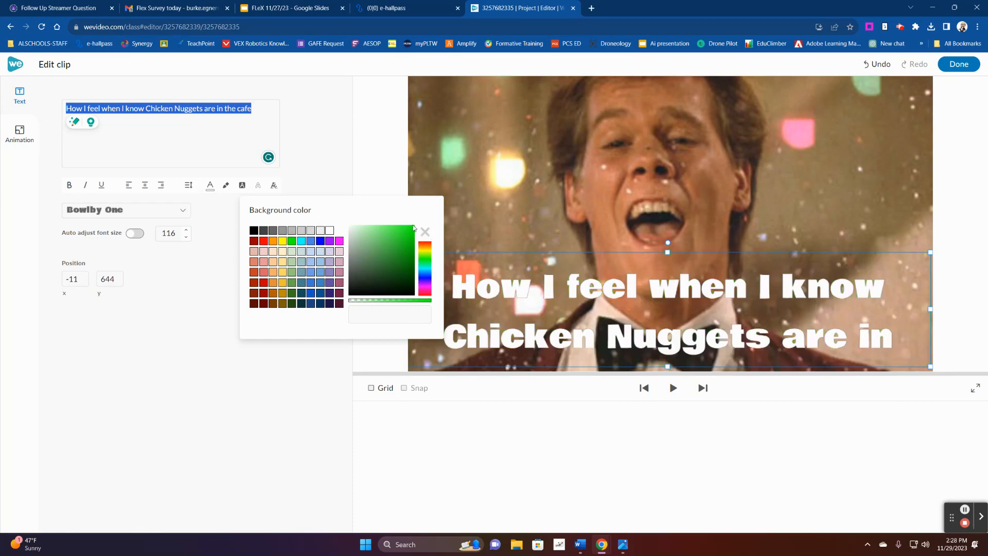
Step: Apply a text shadow to the caption
left_click(258, 187)
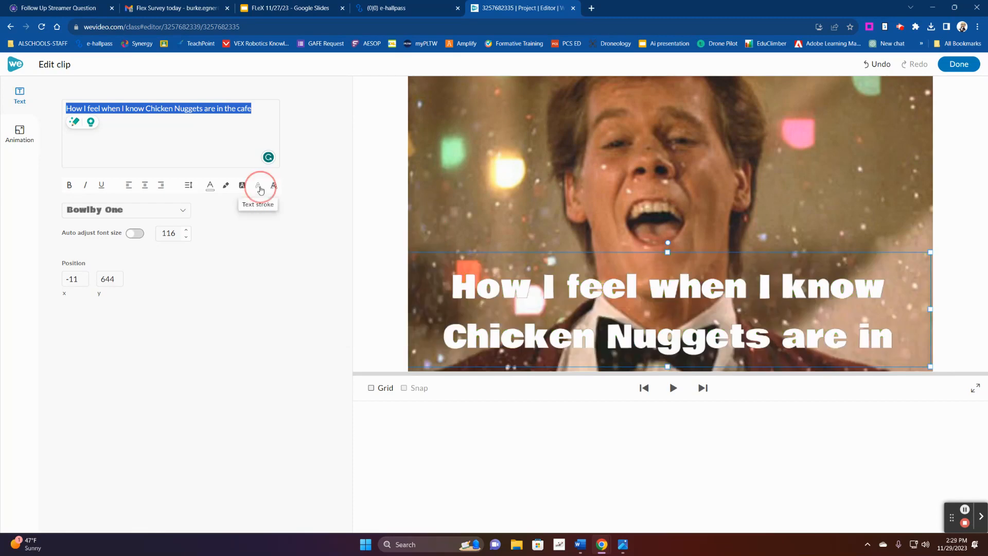
left_click(273, 186)
left_click(274, 188)
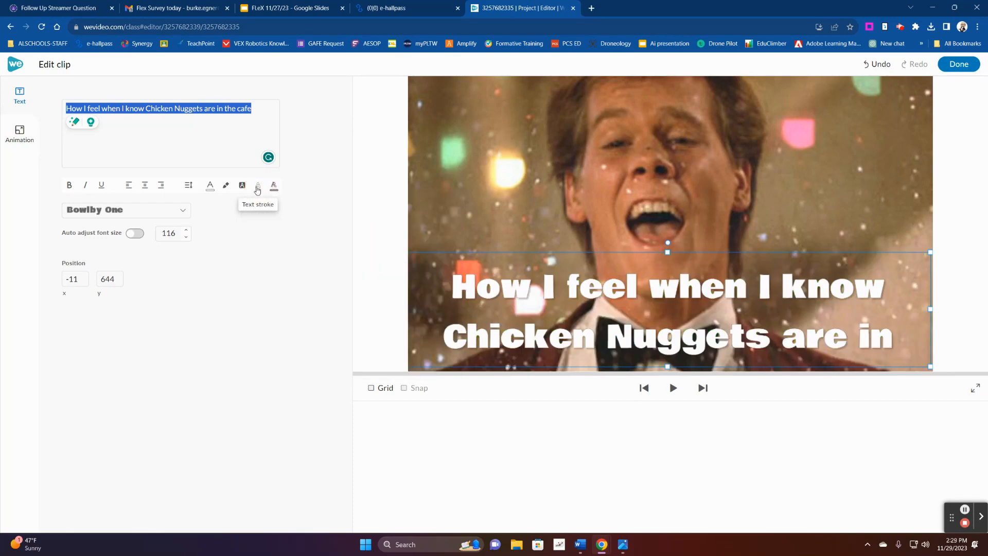
left_click(259, 187)
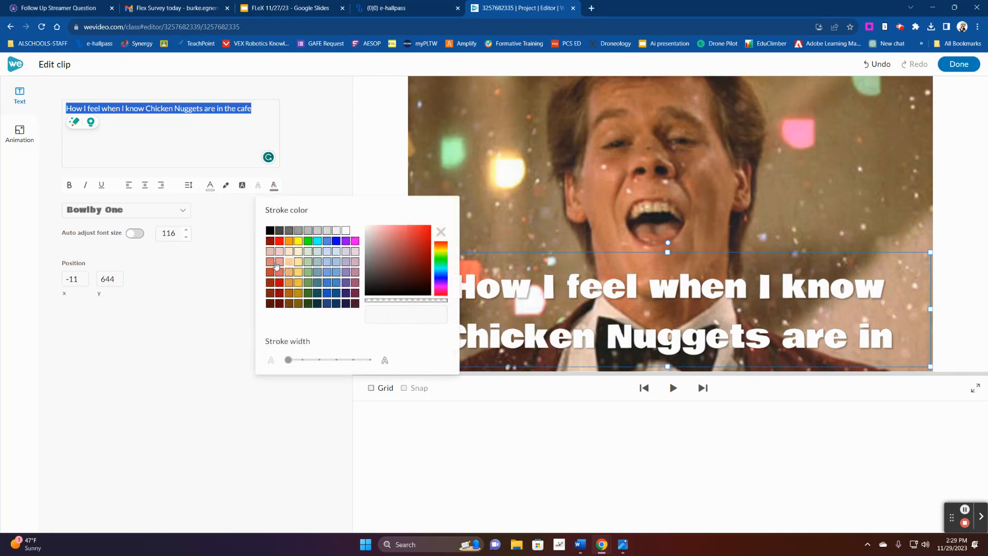
left_click(228, 252)
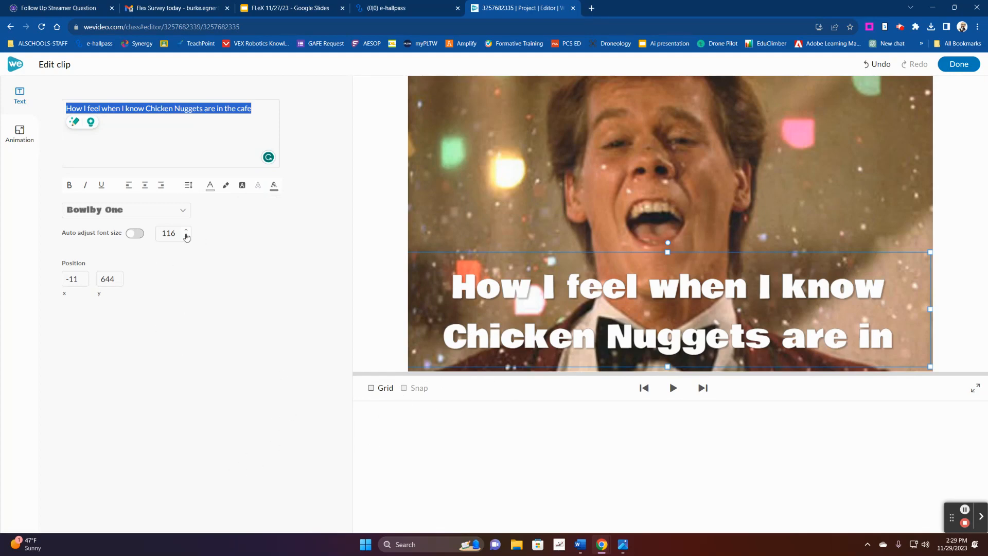
Step: Reduce the caption's font size to 92 and finish editing the text clip
left_click(186, 237)
left_click(187, 236)
left_click(187, 236)
left_click(186, 237)
left_click(186, 236)
left_click(186, 236)
left_click(186, 236)
left_click(186, 236)
left_click(187, 236)
left_click(186, 236)
left_click(187, 236)
left_click(186, 236)
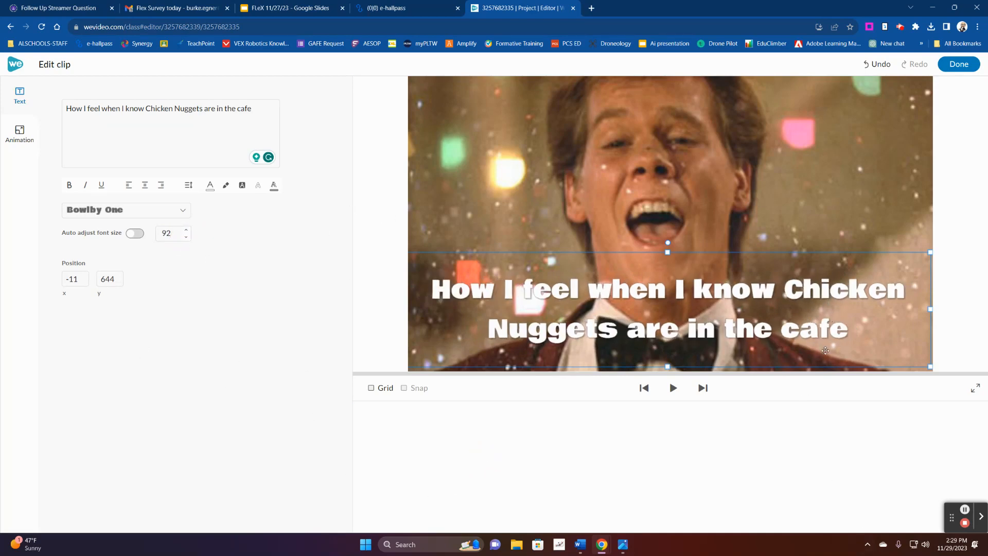
left_click(959, 64)
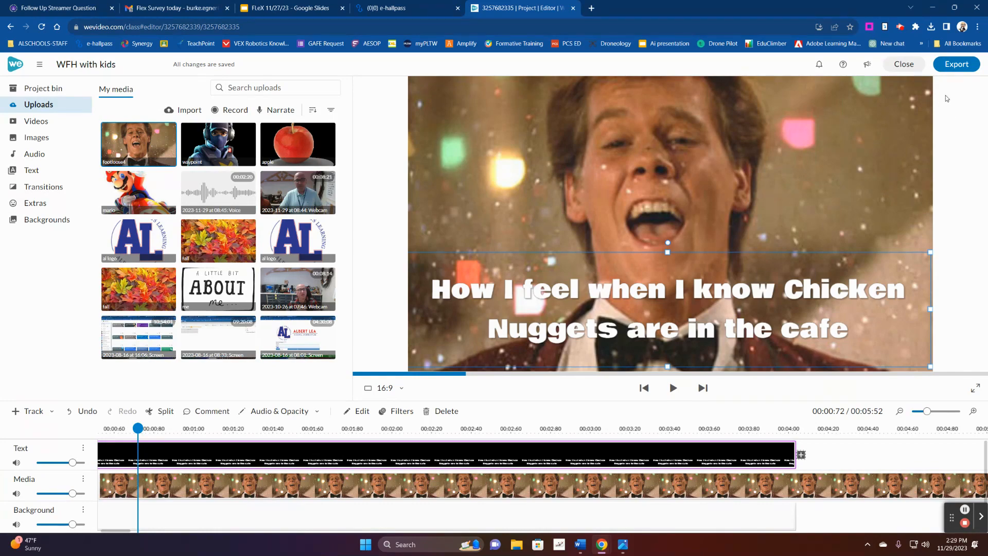
Step: Export the project as a GIF to Google Drive, titled with the creator's name followed by "Meme"
left_click(964, 65)
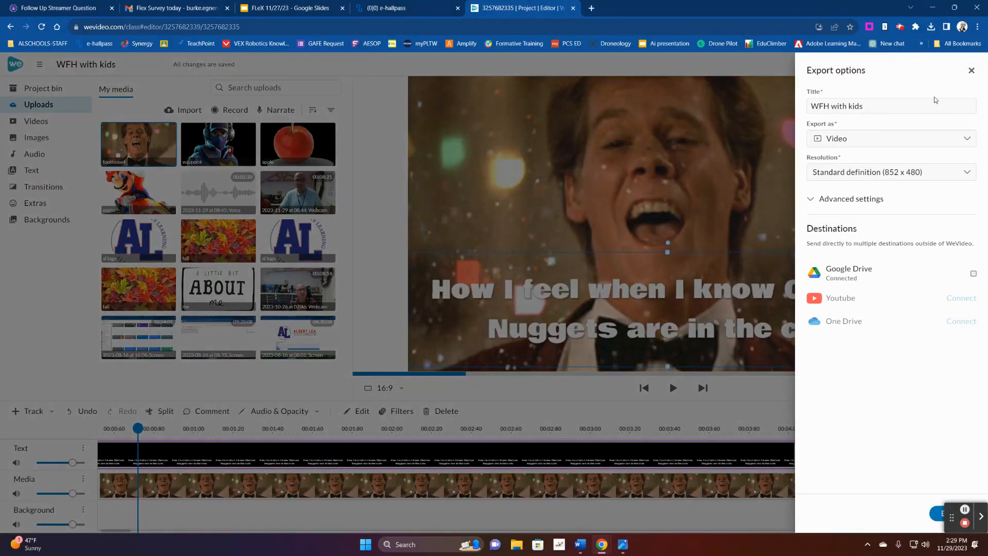
left_click_drag(876, 109, 773, 118)
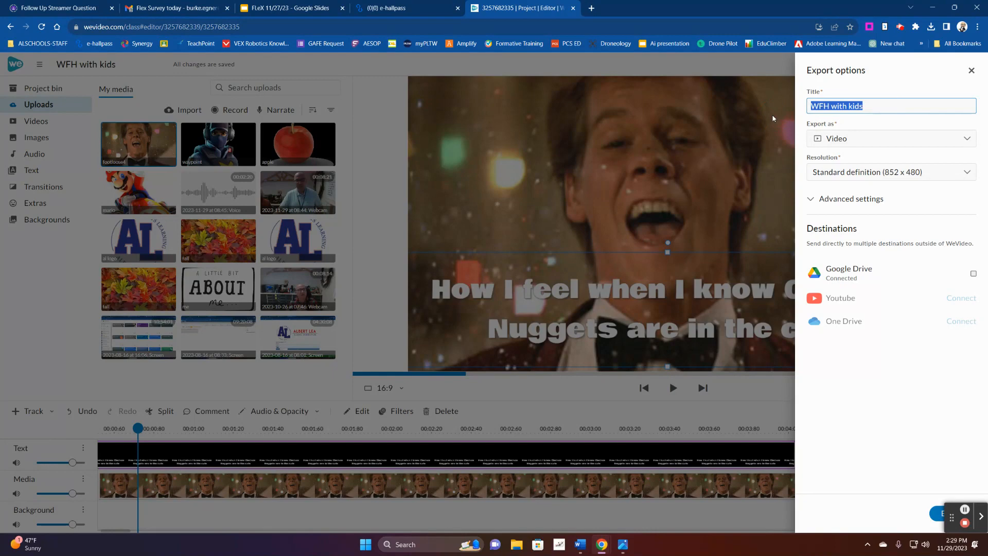
type("Mr.EgnerMeme")
left_click(896, 137)
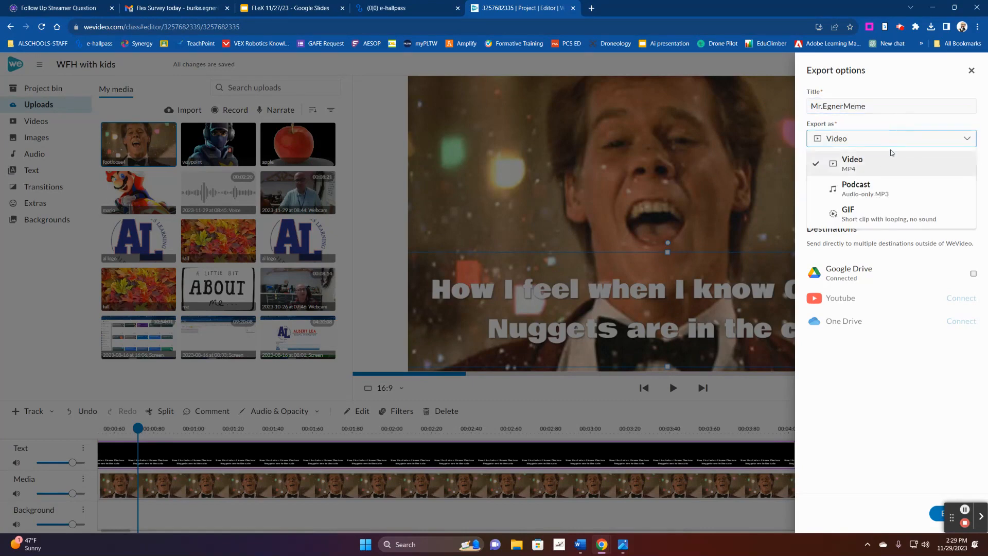
left_click(865, 211)
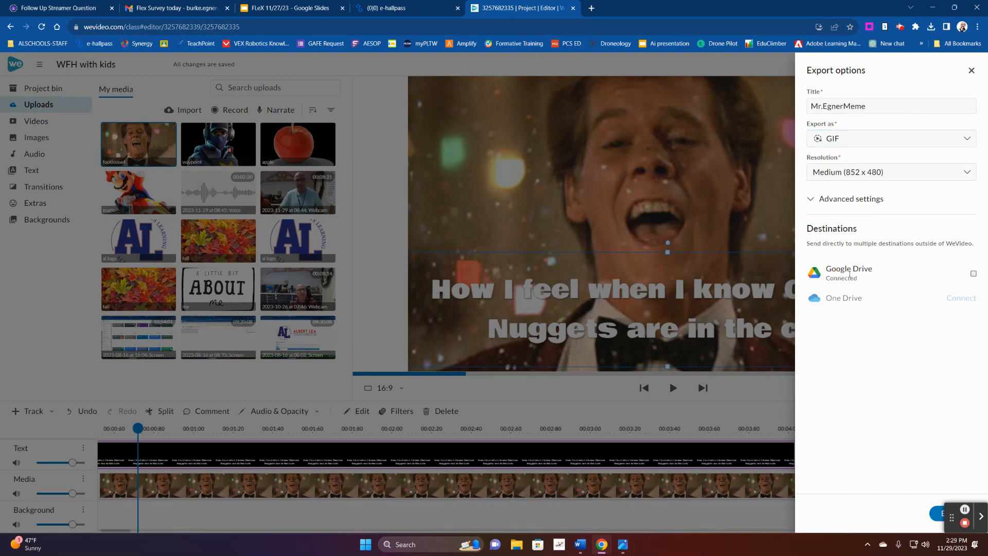
left_click(973, 273)
left_click(940, 514)
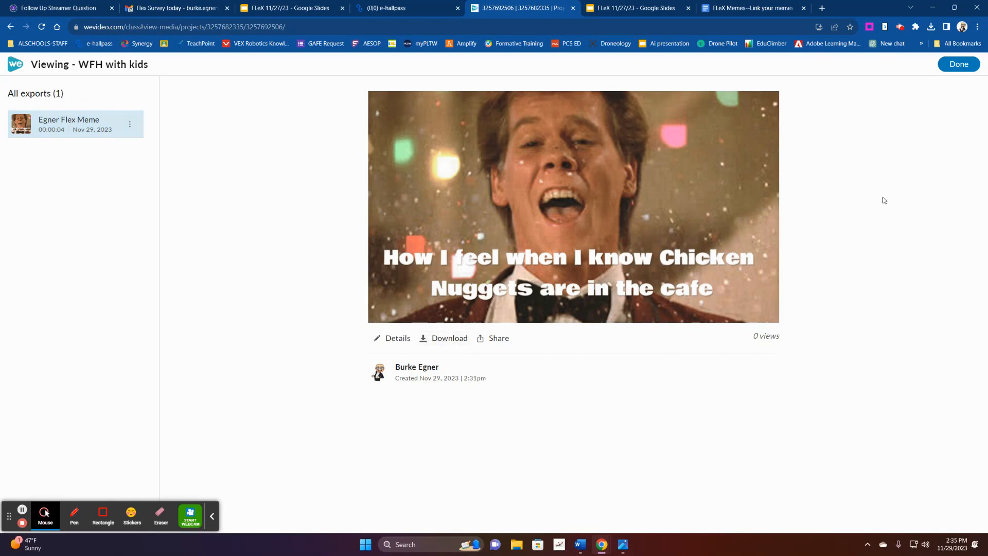
Step: Leave the exported meme's viewing page and look through the "FLeX Memes--Link your memes here" document in Google Docs
left_click(970, 64)
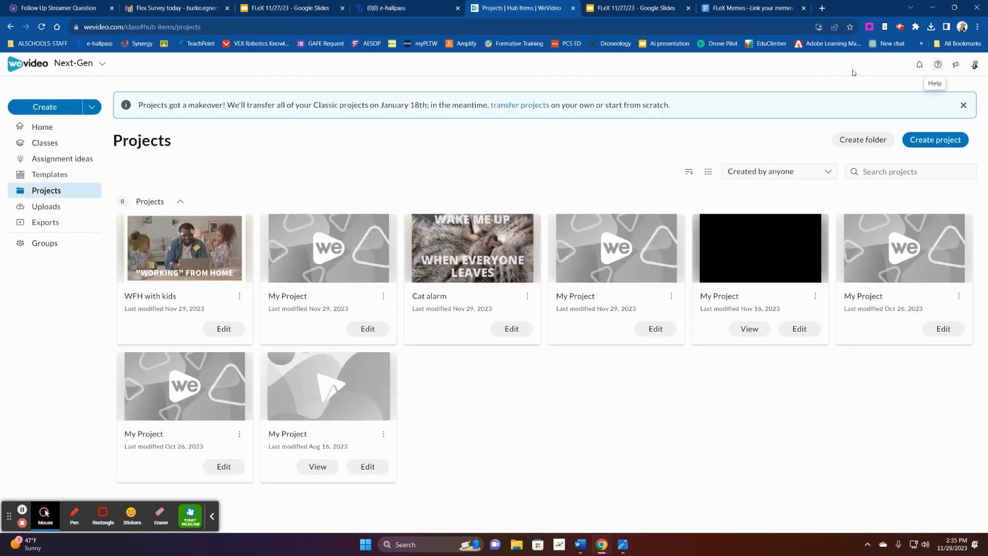
left_click(742, 13)
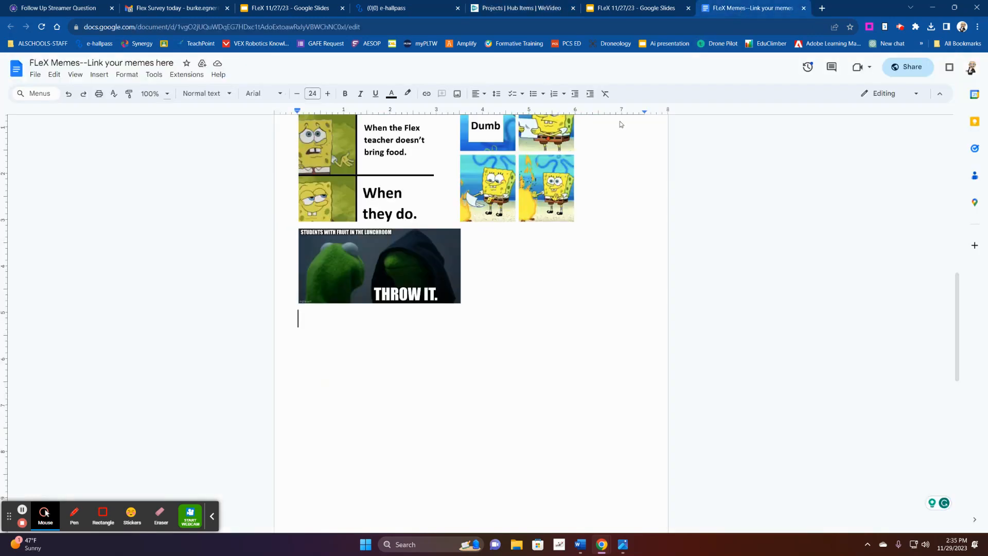
scroll(235, 182, "up", 7)
scroll(262, 208, "down", 10)
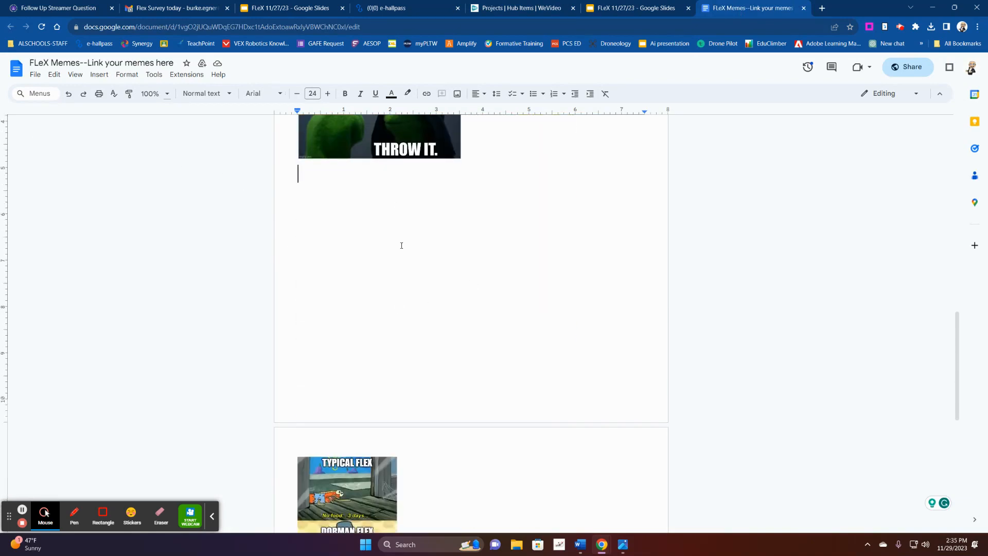
scroll(402, 243, "down", 2)
scroll(402, 246, "up", 3)
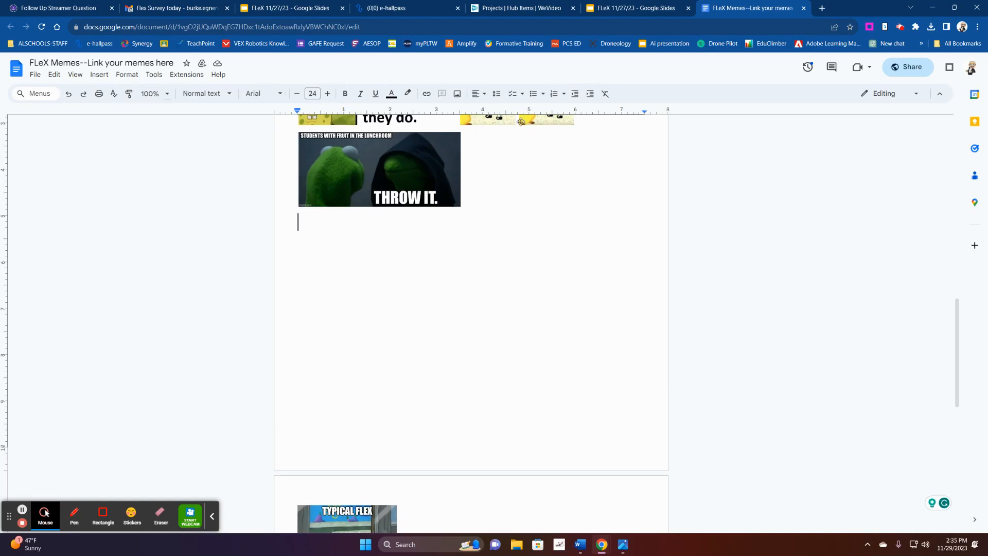
Step: Open Google Drive in a new browser tab and show the recent files
left_click(823, 8)
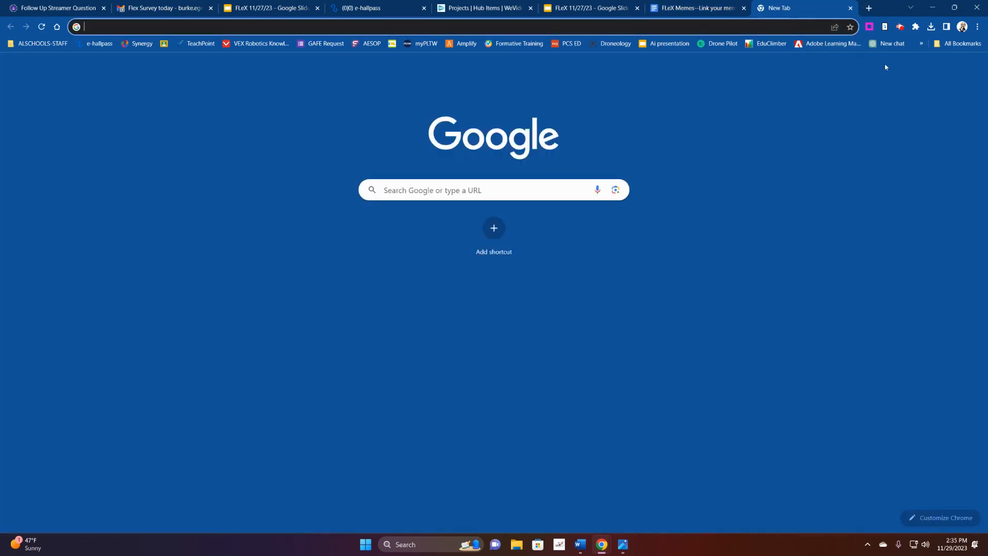
left_click(949, 68)
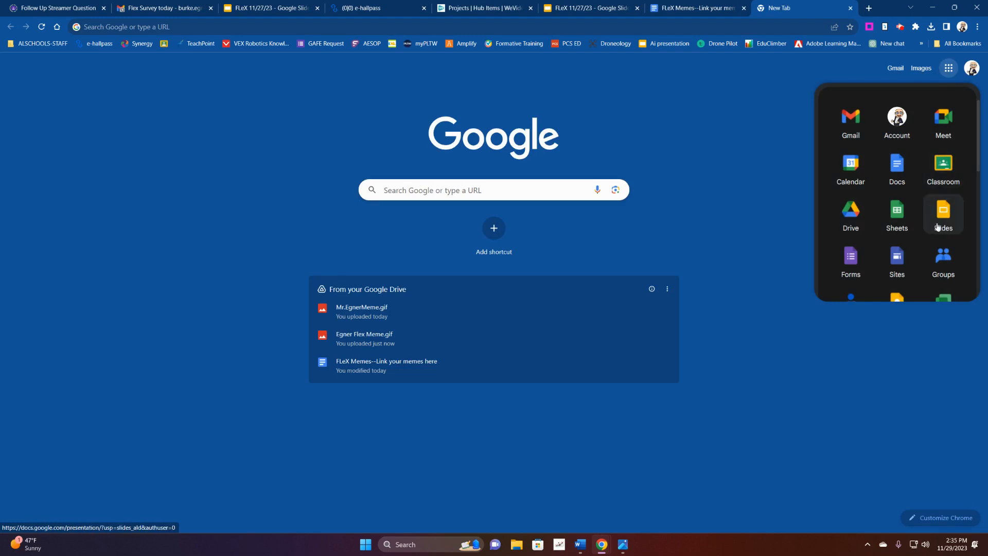
left_click(855, 225)
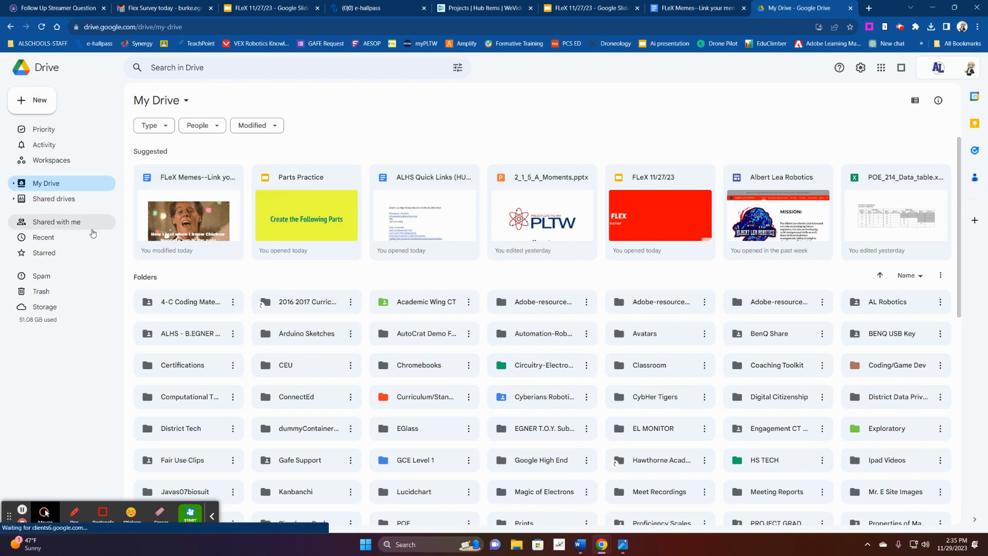
left_click(45, 238)
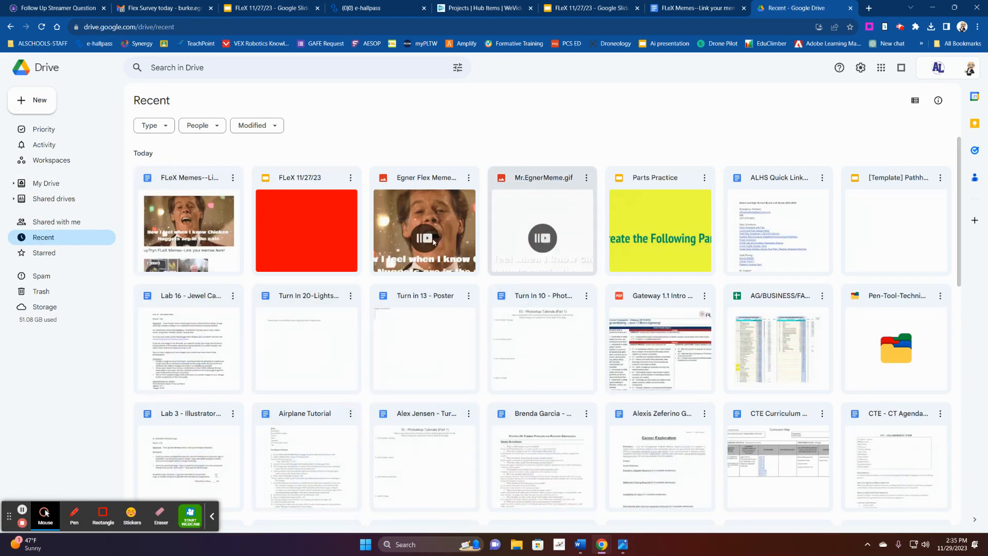
Step: Preview the exported Flex Meme GIF and return to the recent files
left_click(440, 222)
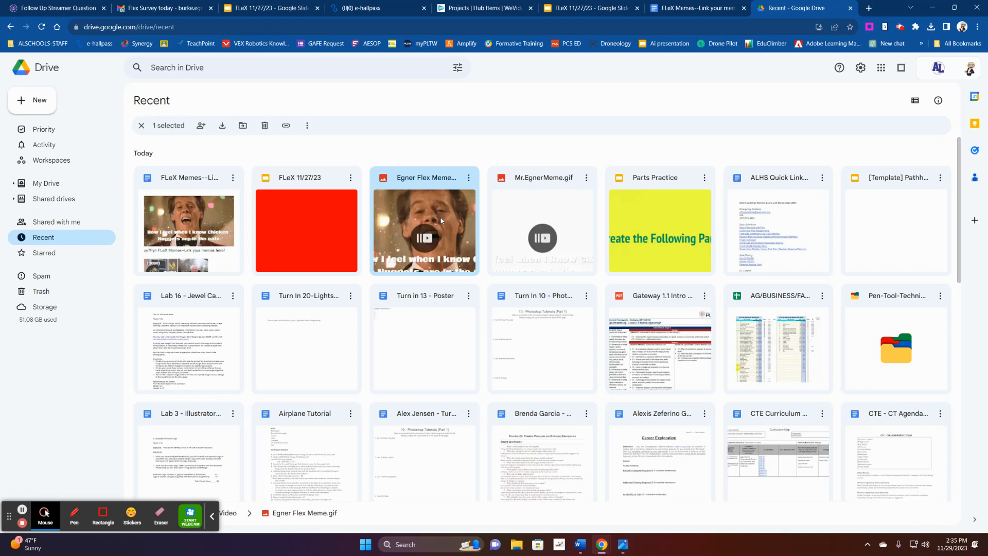
double_click(442, 201)
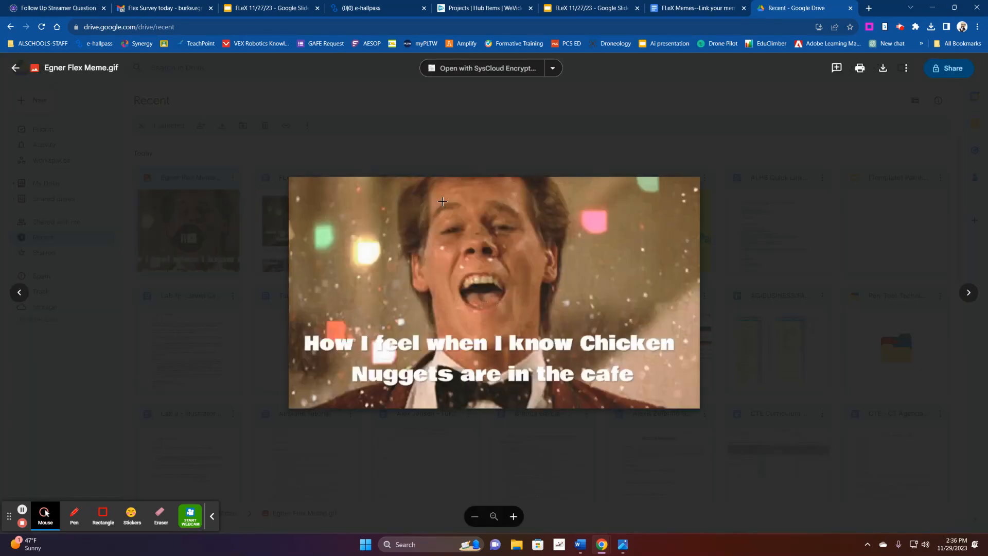
left_click(17, 67)
Step: Set the Flex Meme GIF's general access to "Anyone with the link" and copy its sharing link
left_click(234, 180)
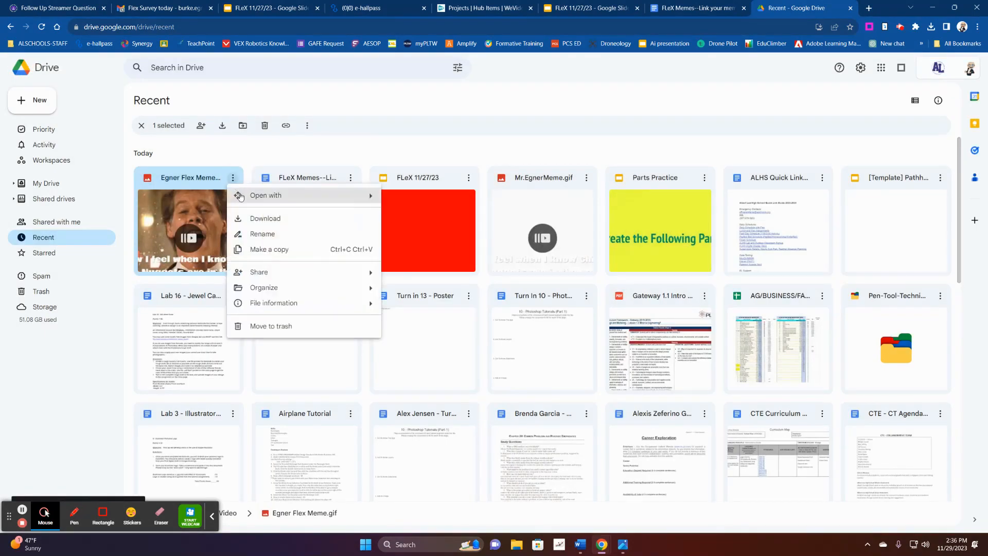
mouse_move(360, 272)
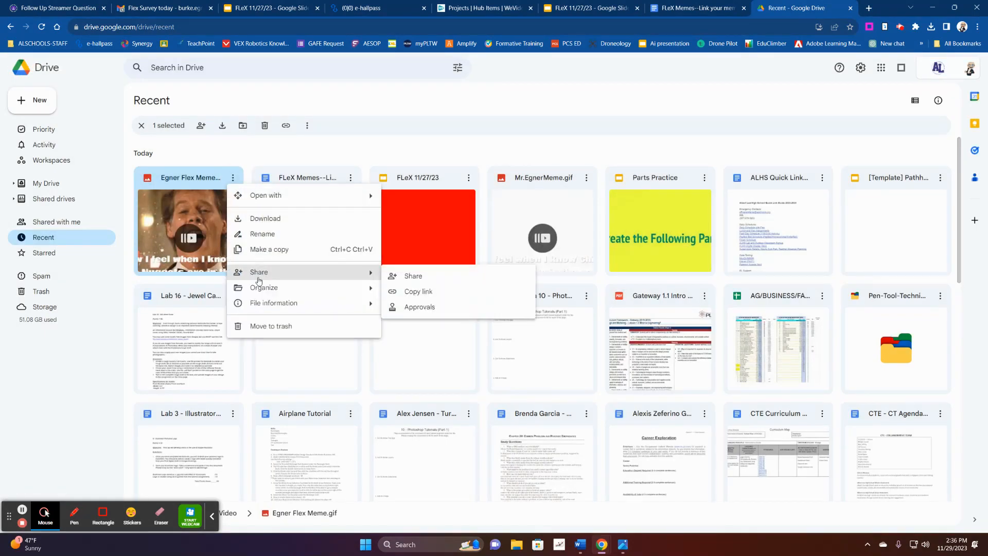
left_click(418, 278)
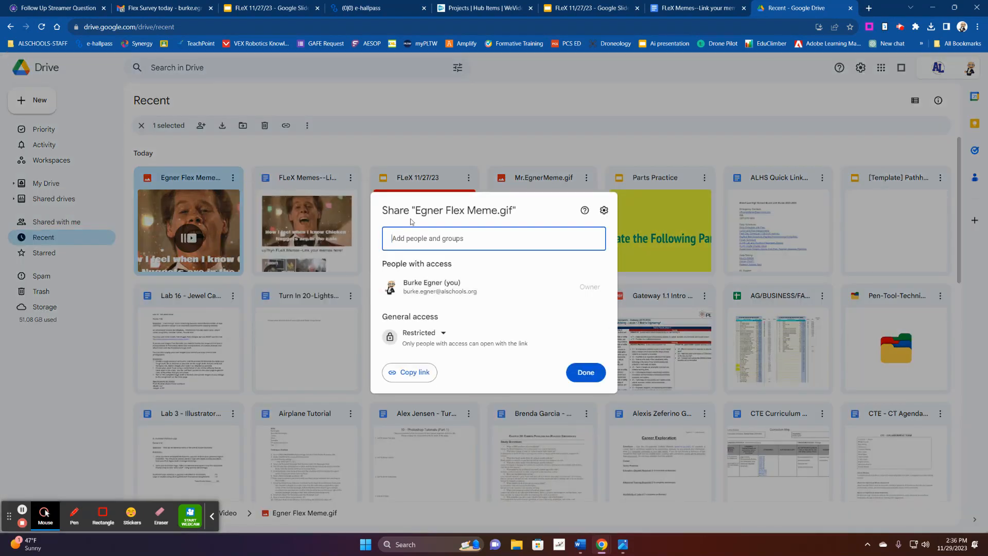
left_click(442, 333)
left_click(466, 417)
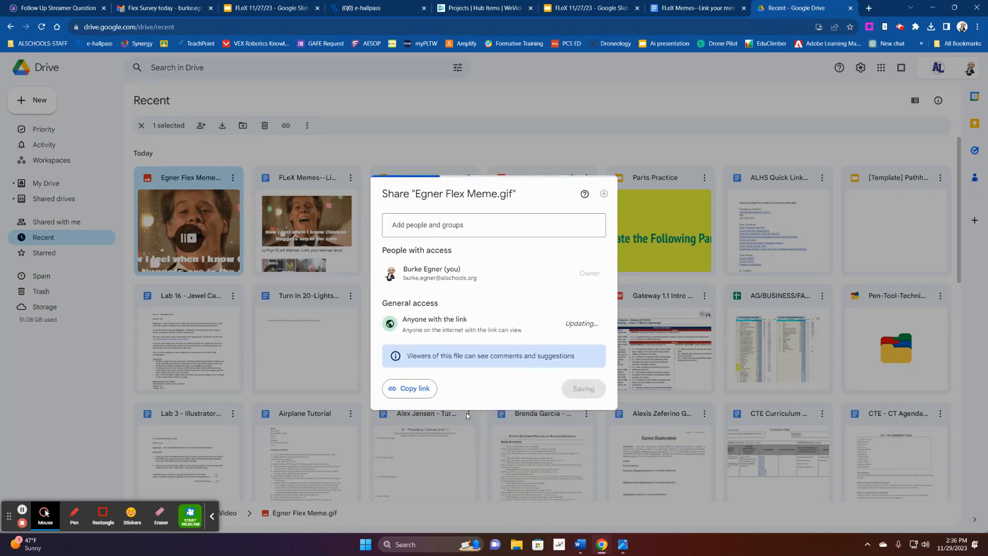
left_click(410, 388)
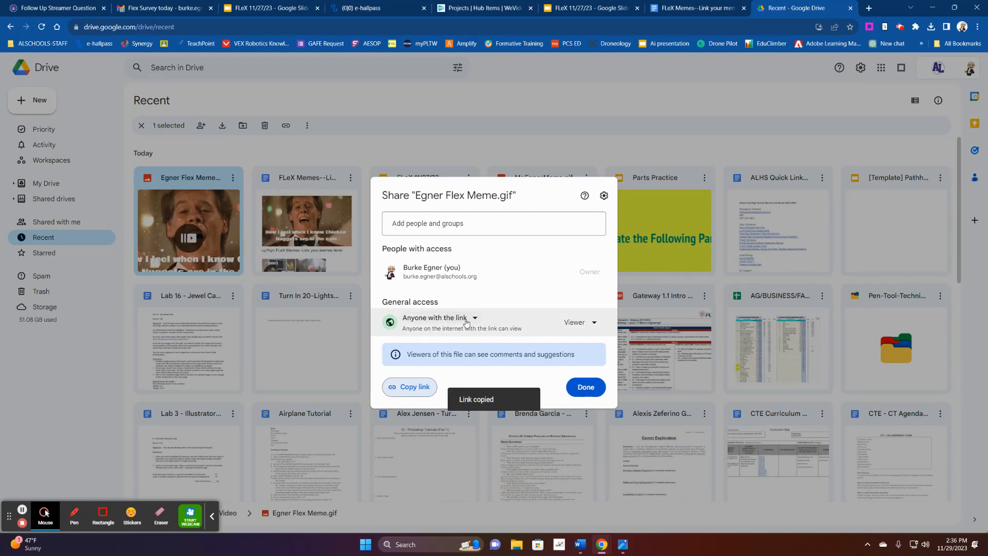
left_click(482, 320)
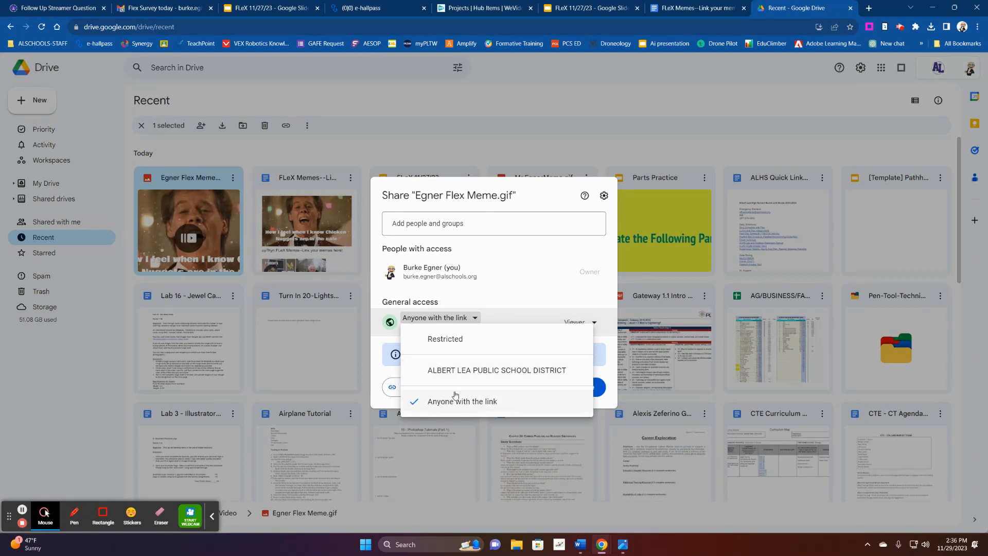
left_click(469, 403)
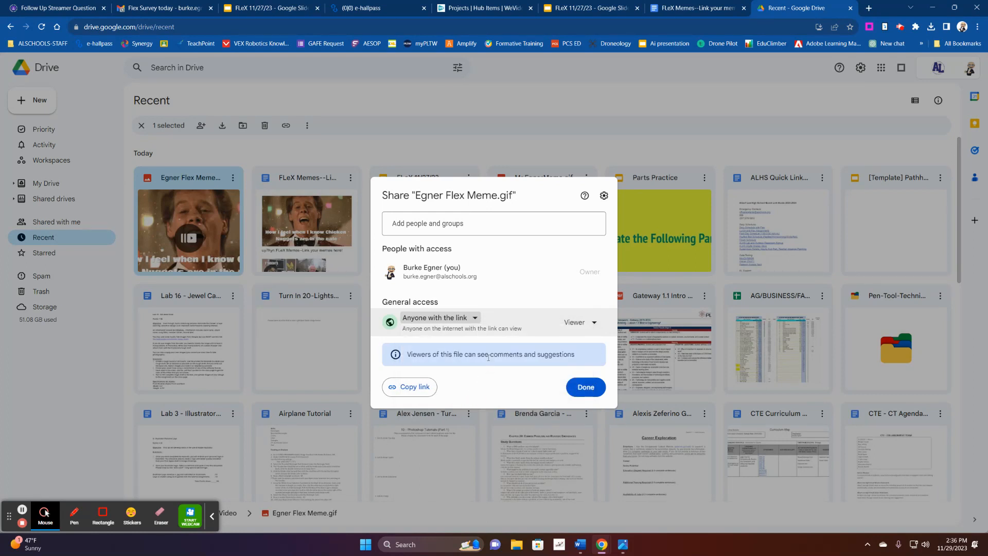
Step: Copy the Flex Meme GIF's sharing link, close its sharing settings and return to the FLeX Memes document
left_click(425, 393)
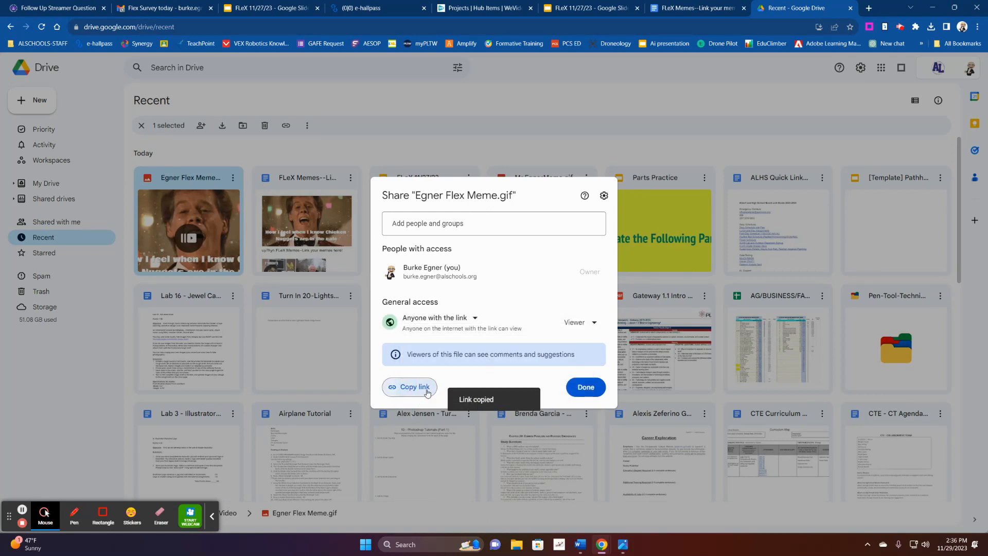
left_click(586, 390)
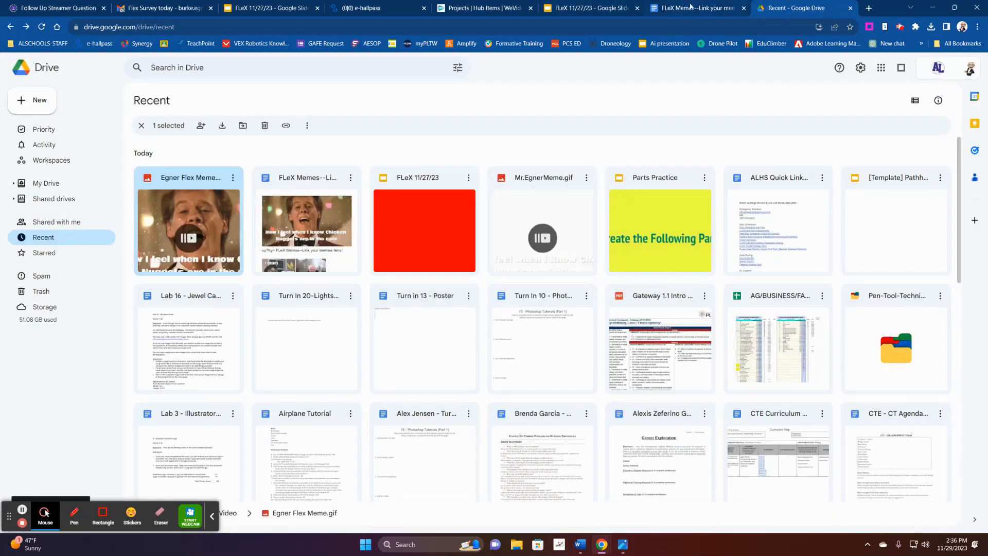
left_click(691, 7)
Step: Add a new line below the "THROW IT." meme containing the teacher's title and surname followed by "Flex Meme"
left_click(351, 399)
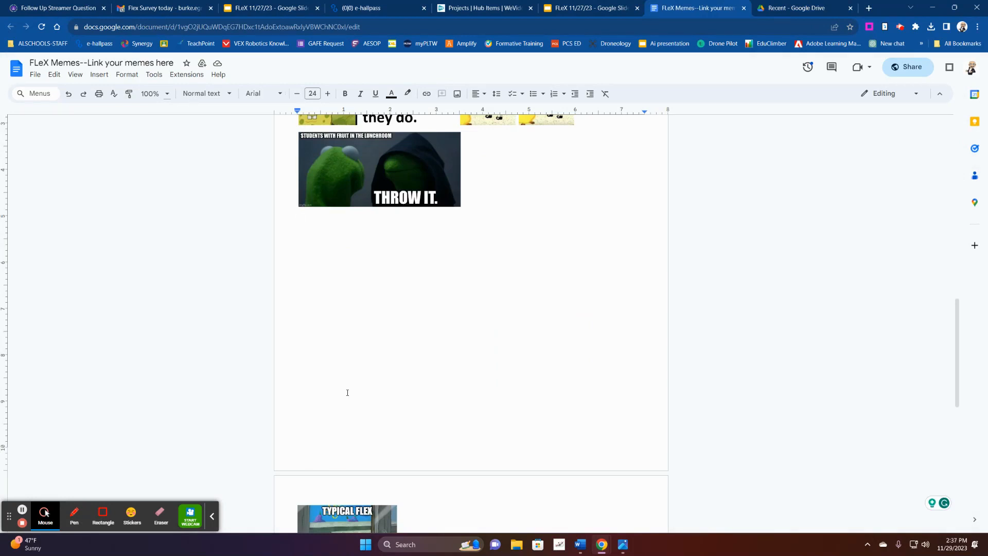
key("BackSpace")
left_click(301, 239)
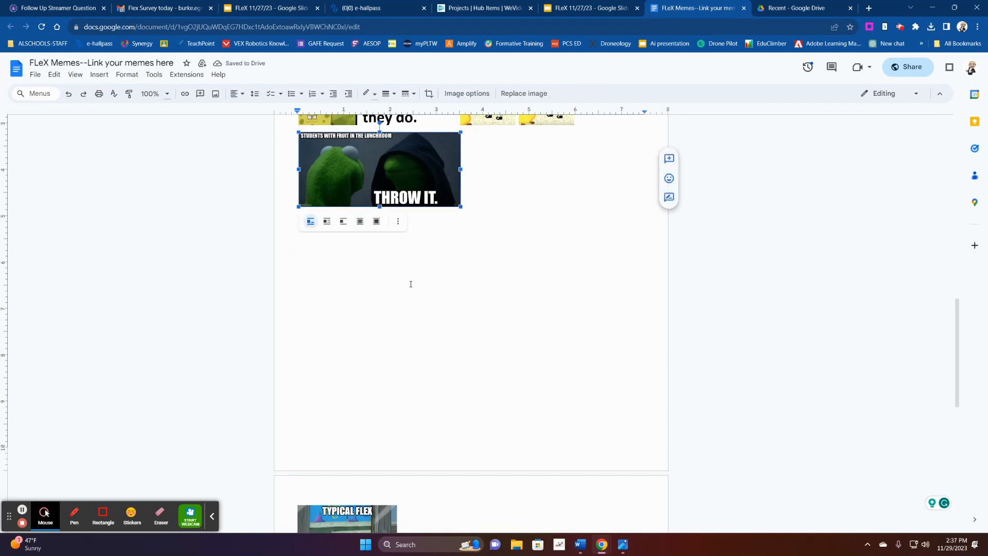
left_click(508, 199)
key("Return")
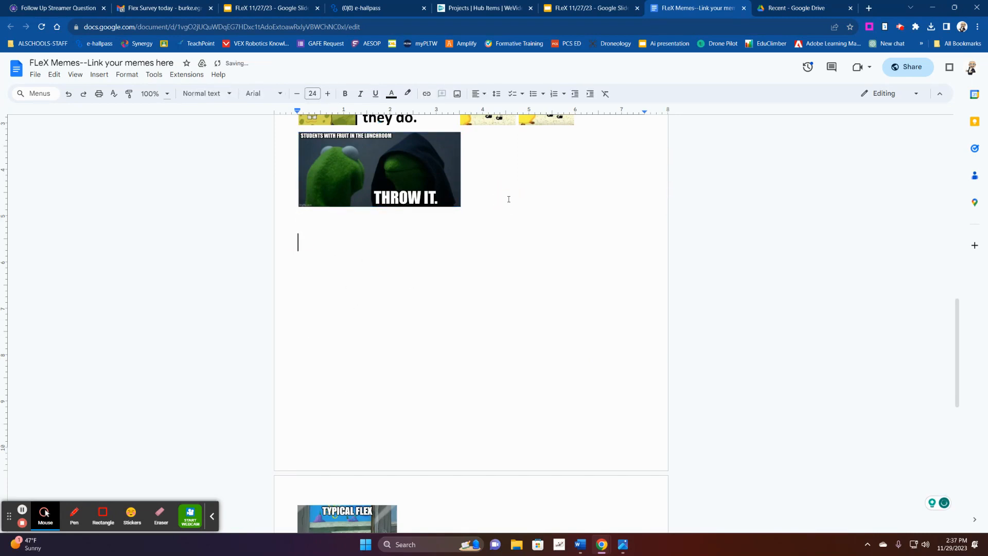
type("Mr. Egn")
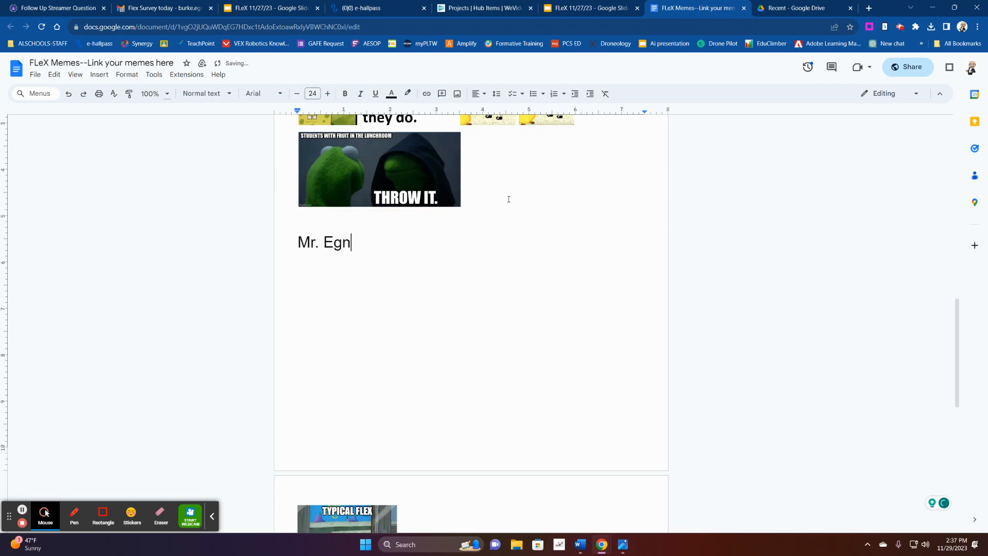
type("er Flex Meme")
Step: Link the whole "Flex Meme" text line to the copied Google Drive sharing URL
left_click_drag(447, 244, 297, 238)
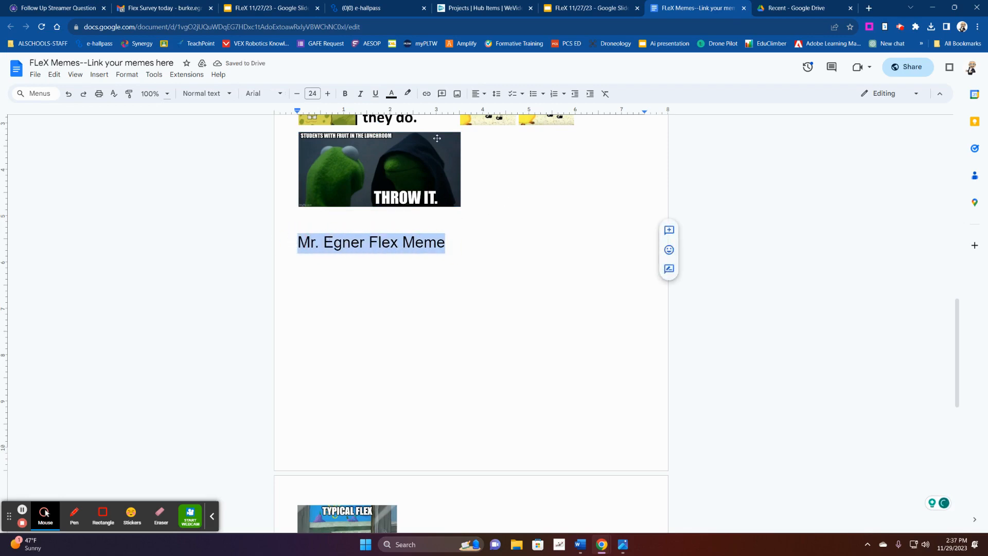
left_click(427, 94)
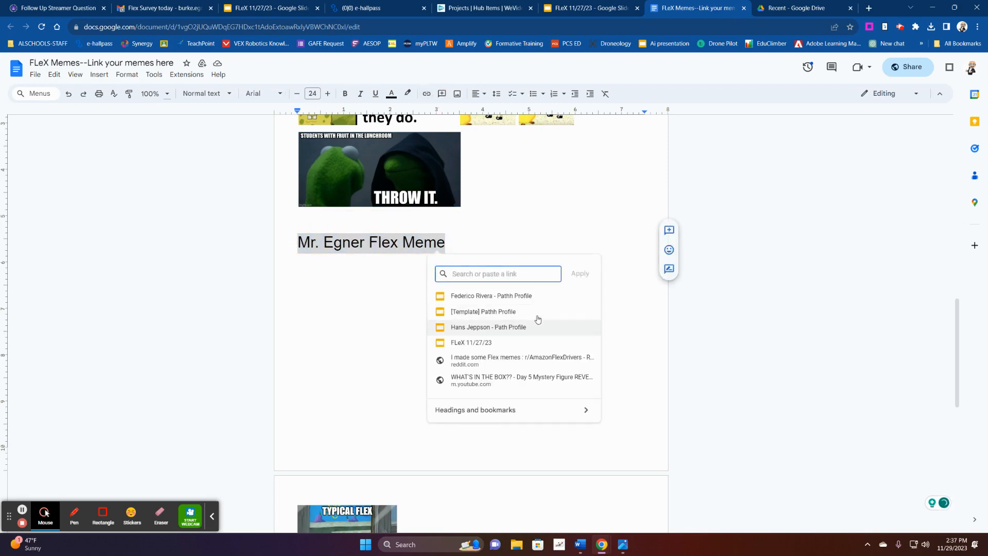
key("ctrl+v")
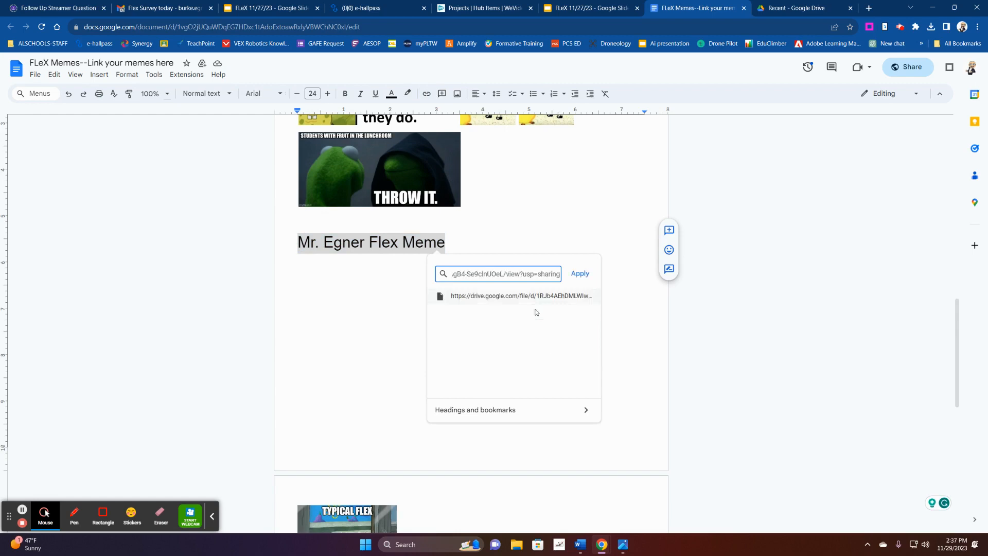
left_click(580, 274)
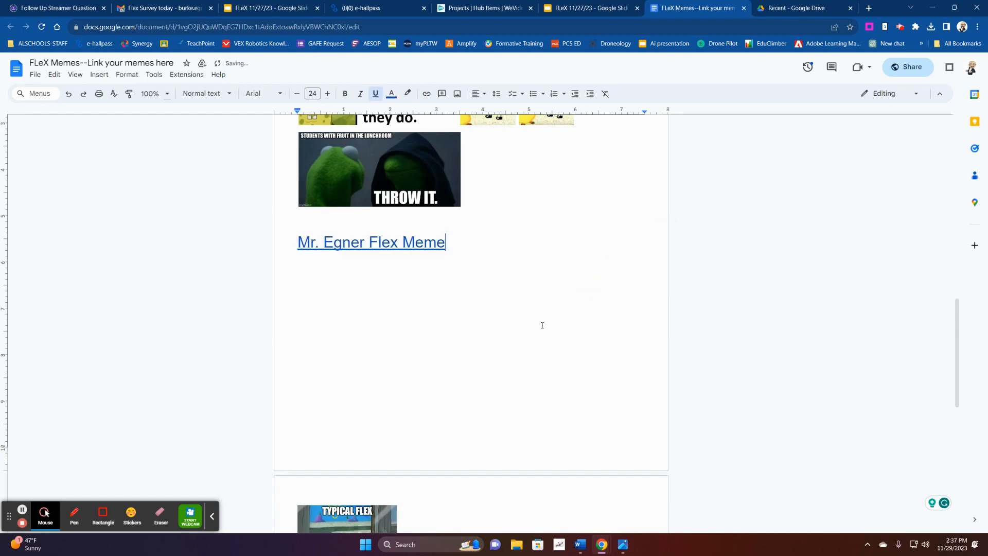
Step: Look over the document's memes and test the new "Flex Meme" link by opening the GIF in Google Drive
scroll(969, 289, "up", 1)
scroll(821, 285, "up", 12)
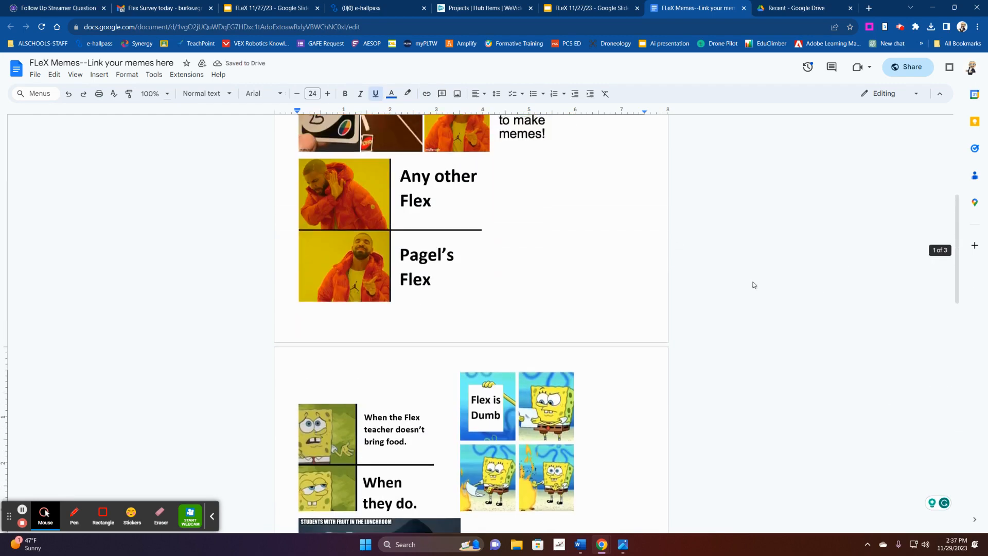
scroll(684, 337, "down", 12)
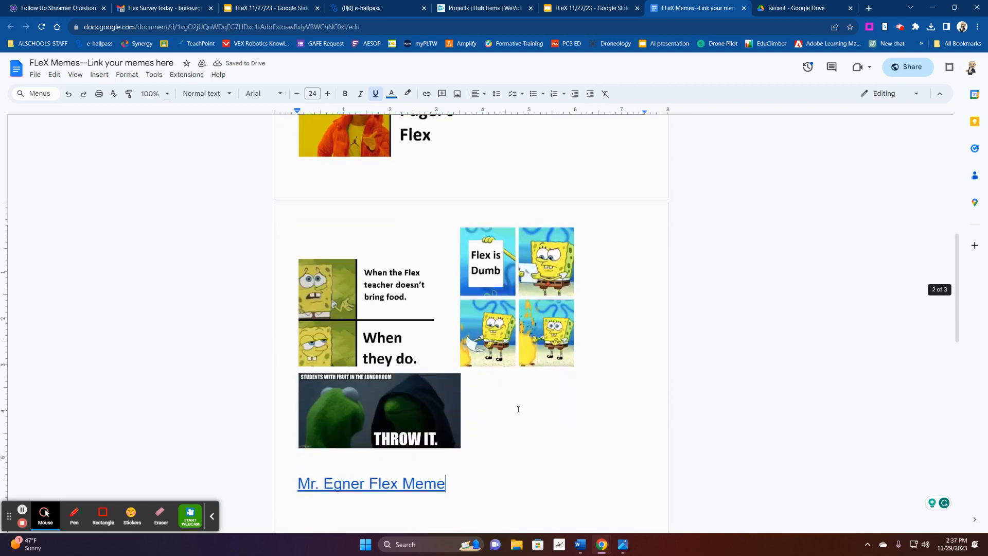
left_click(370, 337)
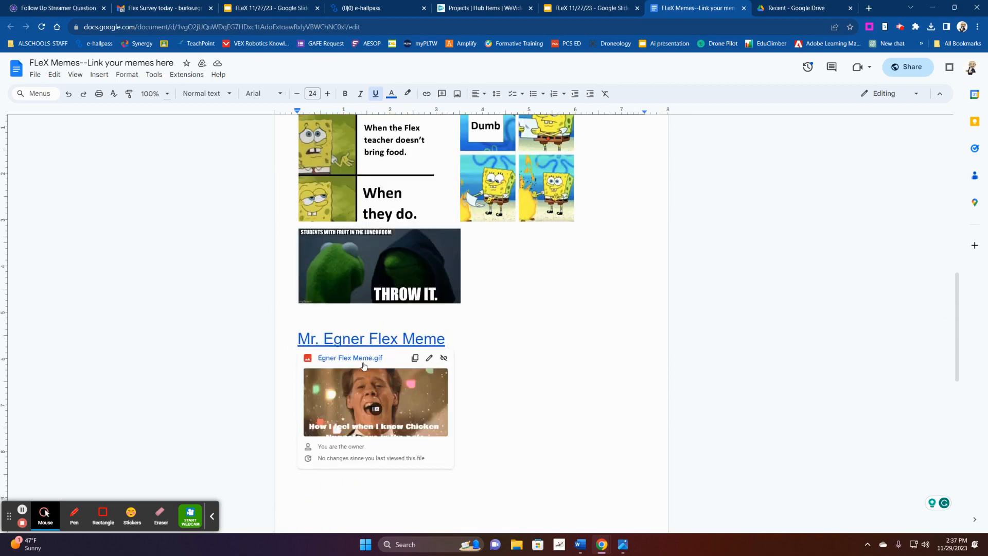
left_click(350, 399)
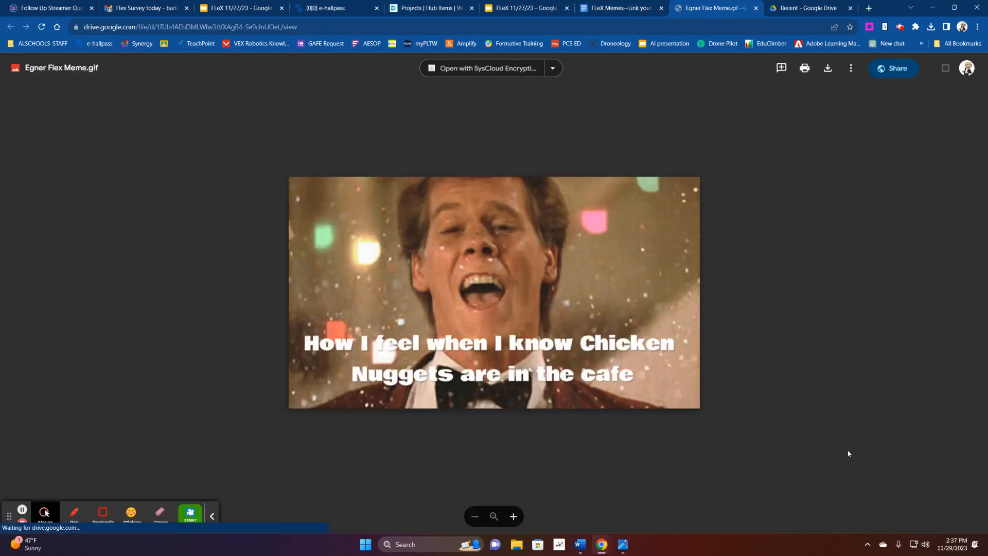